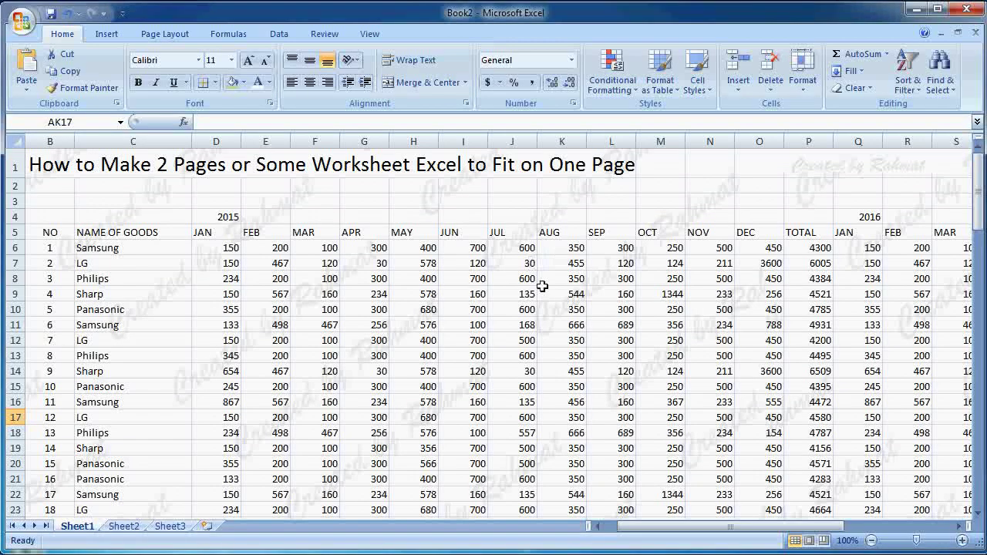
# Step: Check the title column's width and alignment, keeping the title left-aligned and fully visible
pyautogui.scroll(-3, 362, 352)
pyautogui.scroll(-6, 363, 352)
pyautogui.scroll(-6, 362, 352)
pyautogui.scroll(-3, 366, 354)
pyautogui.scroll(-3, 366, 354)
pyautogui.scroll(-3, 367, 354)
pyautogui.scroll(-3, 367, 354)
pyautogui.scroll(-4, 203, 350)
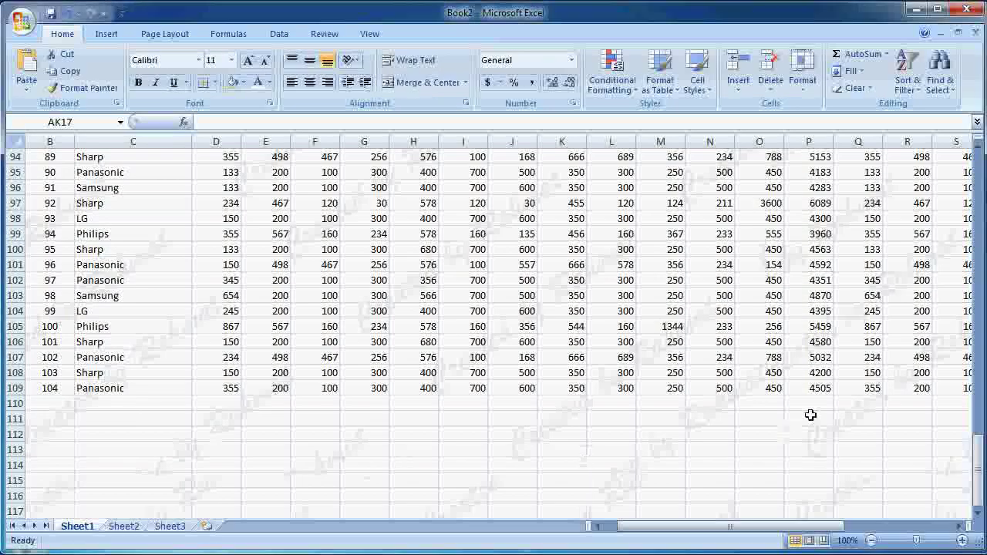
pyautogui.scroll(4, 810, 415)
pyautogui.moveTo(806, 527); pyautogui.dragTo(916, 532)
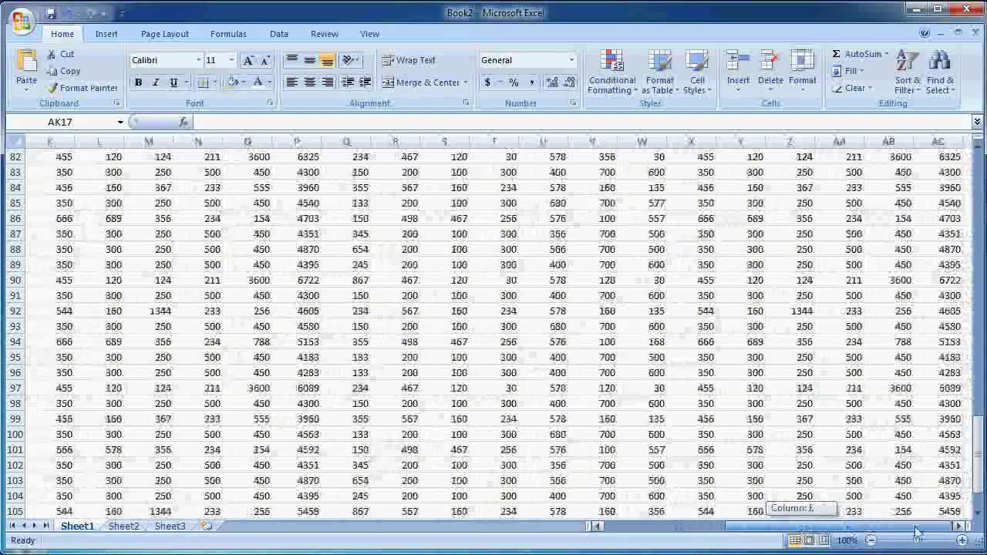
pyautogui.scroll(5, 941, 444)
pyautogui.scroll(11, 941, 441)
pyautogui.scroll(6, 938, 440)
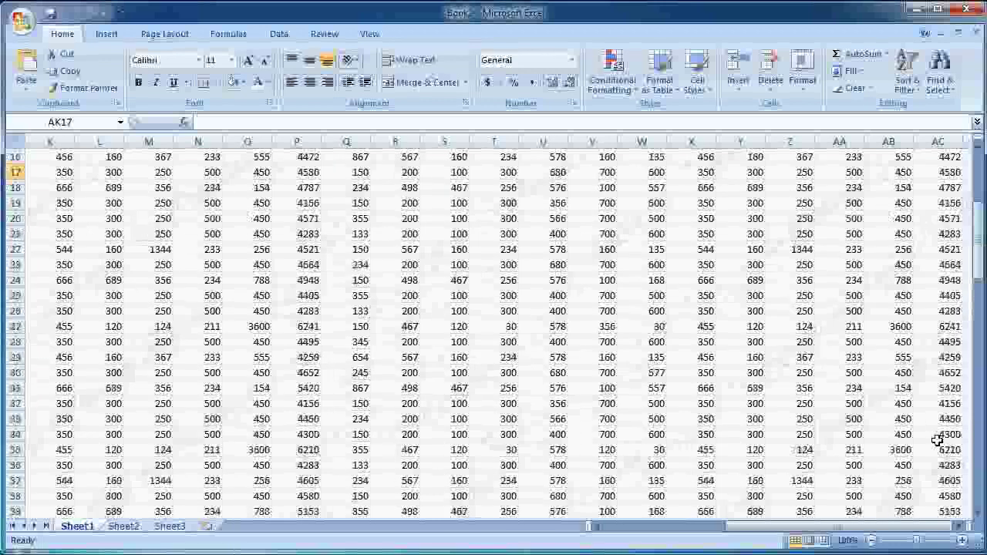
pyautogui.scroll(5, 937, 439)
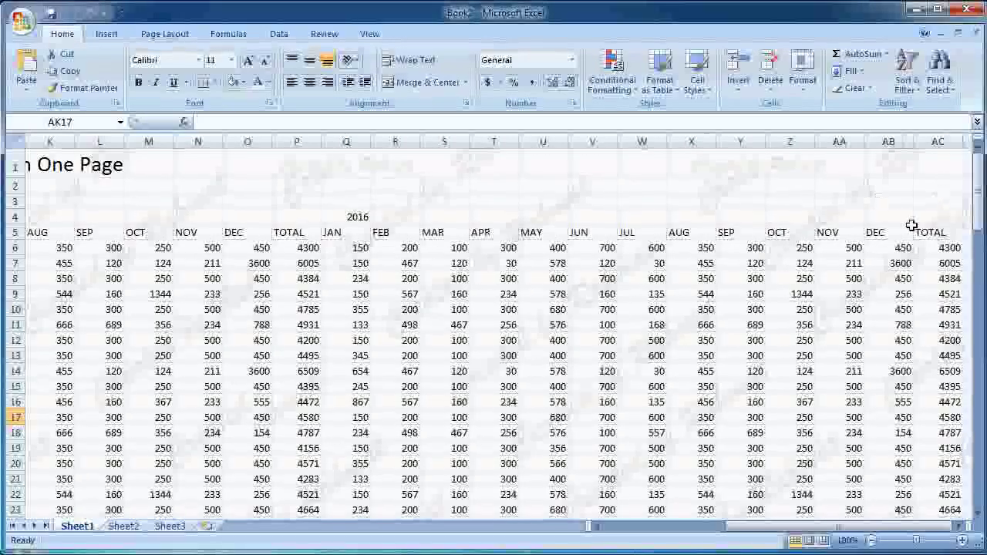
pyautogui.moveTo(729, 527); pyautogui.dragTo(694, 542)
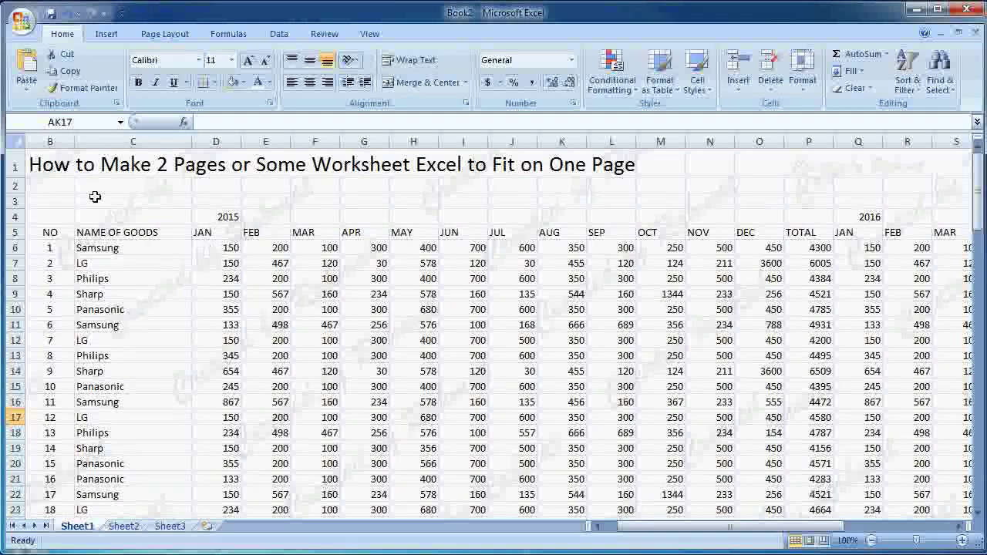
pyautogui.click(63, 136)
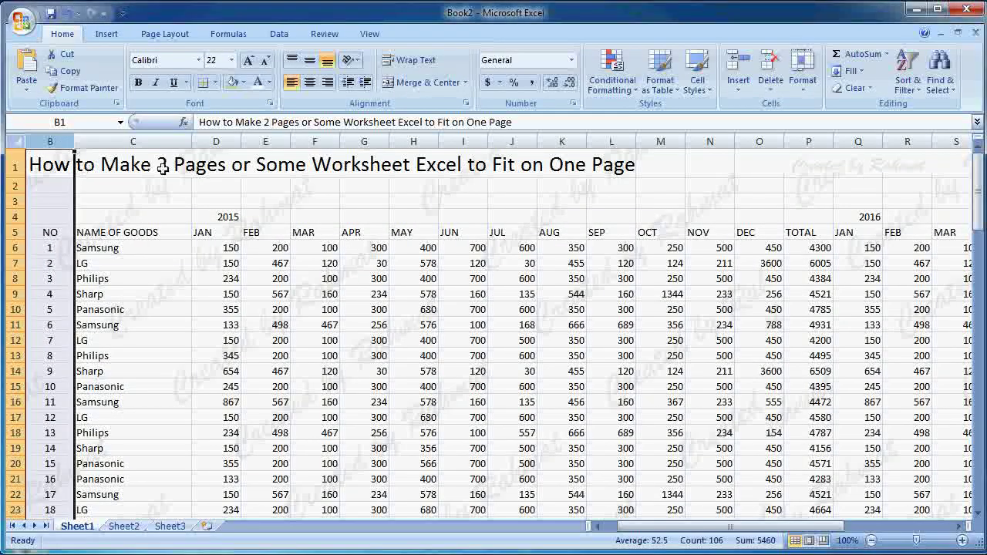
pyautogui.click(803, 85)
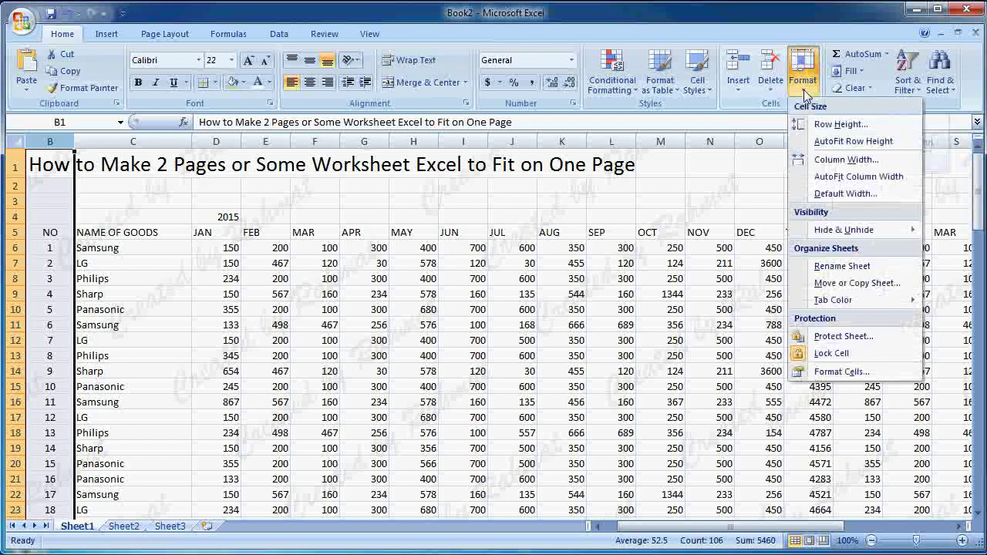
pyautogui.click(833, 160)
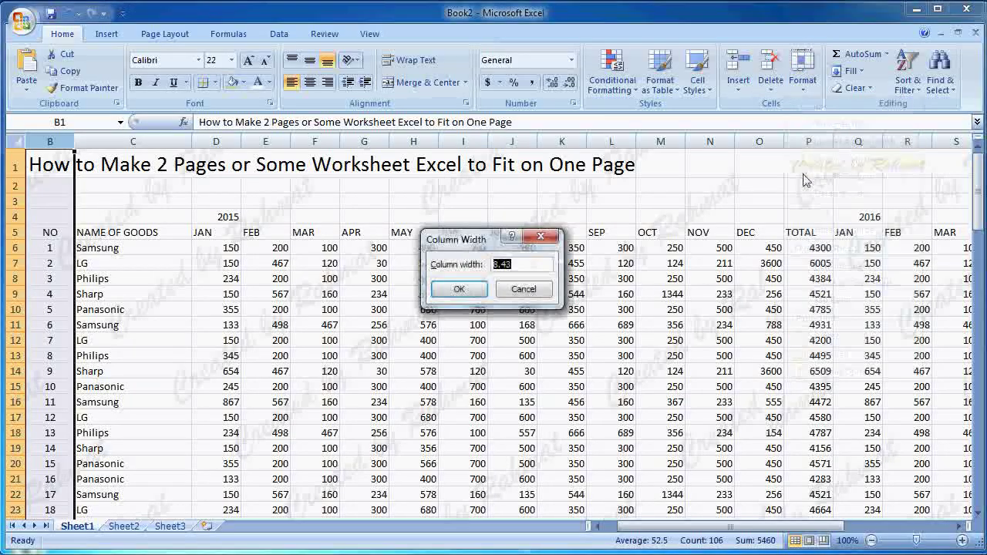
pyautogui.click(518, 291)
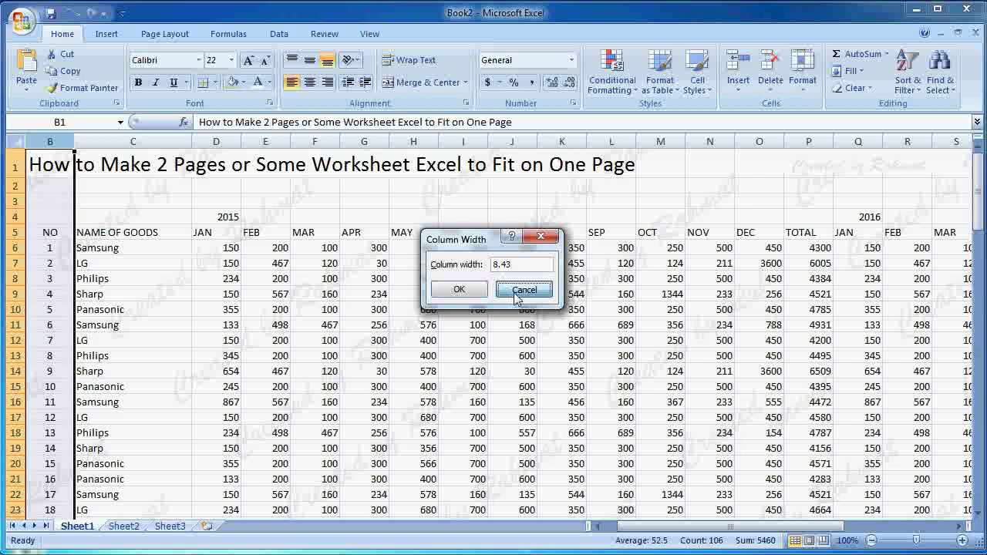
pyautogui.click(308, 81)
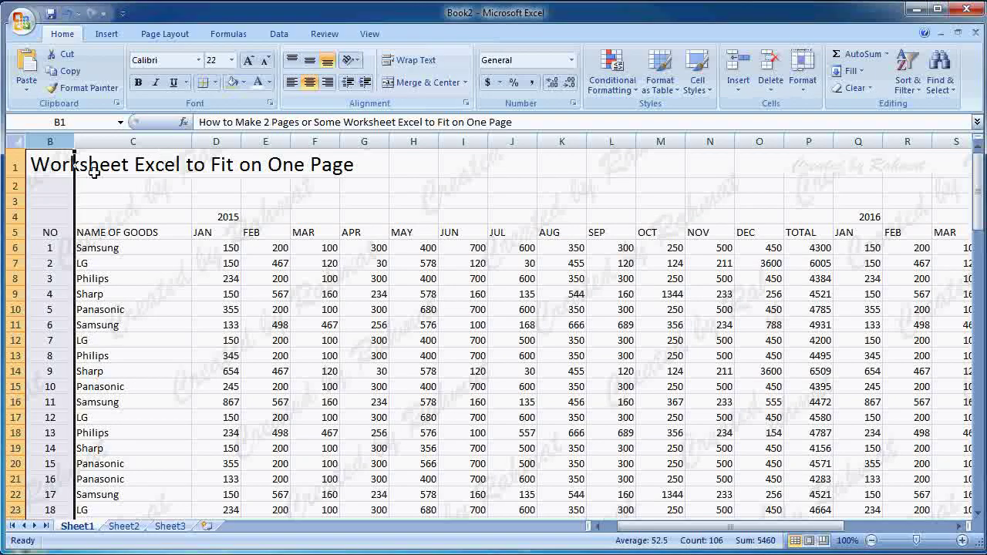
pyautogui.click(60, 165)
pyautogui.click(292, 82)
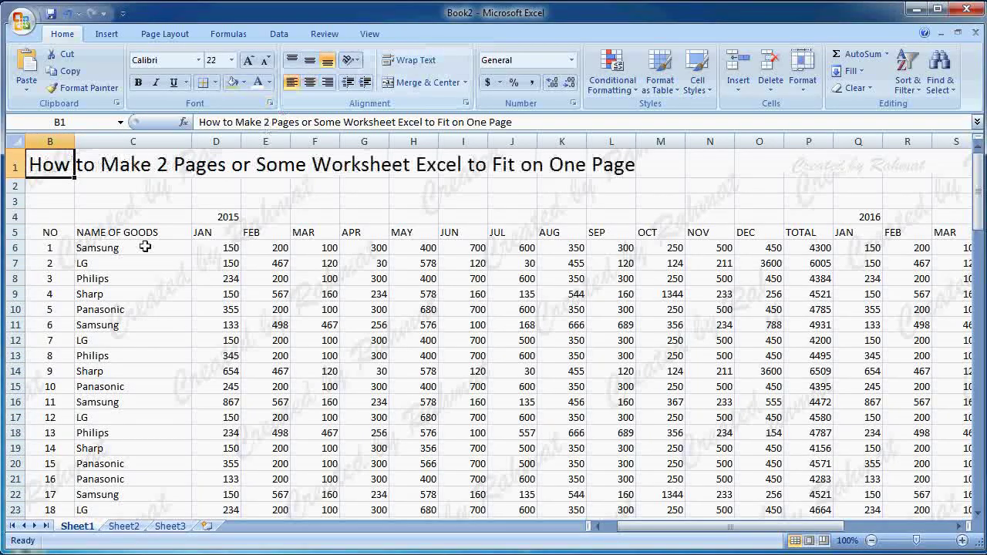
# Step: Center the contents of month columns D through S, leaving their width unchanged
pyautogui.click(297, 233)
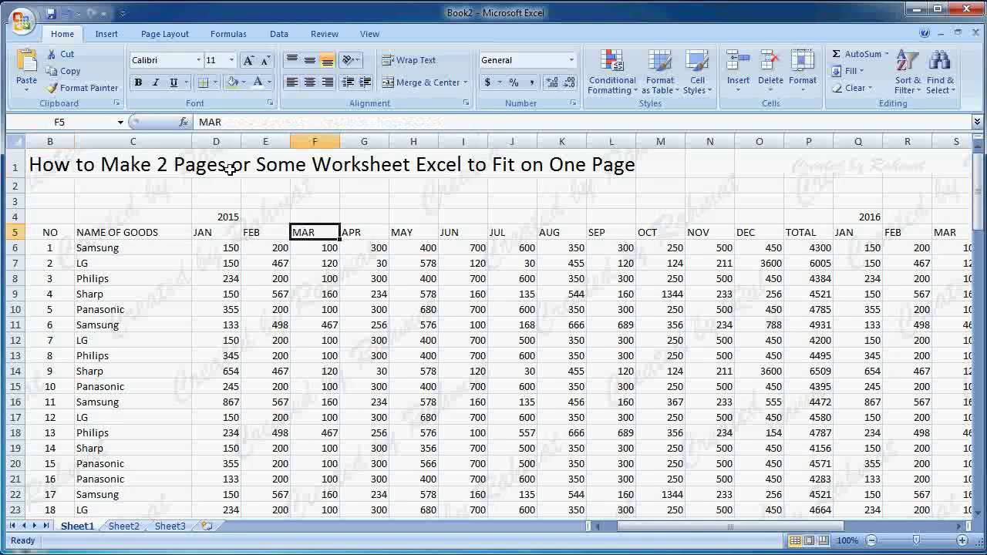
pyautogui.moveTo(224, 141)
pyautogui.mouseDown()
pyautogui.moveTo(965, 164)
pyautogui.moveTo(883, 175)
pyautogui.mouseUp()
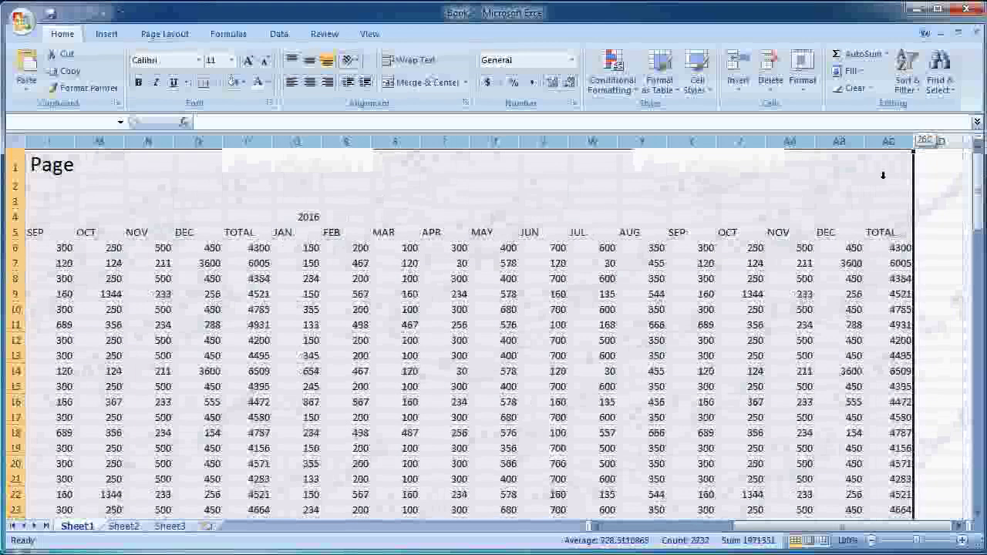
pyautogui.click(803, 70)
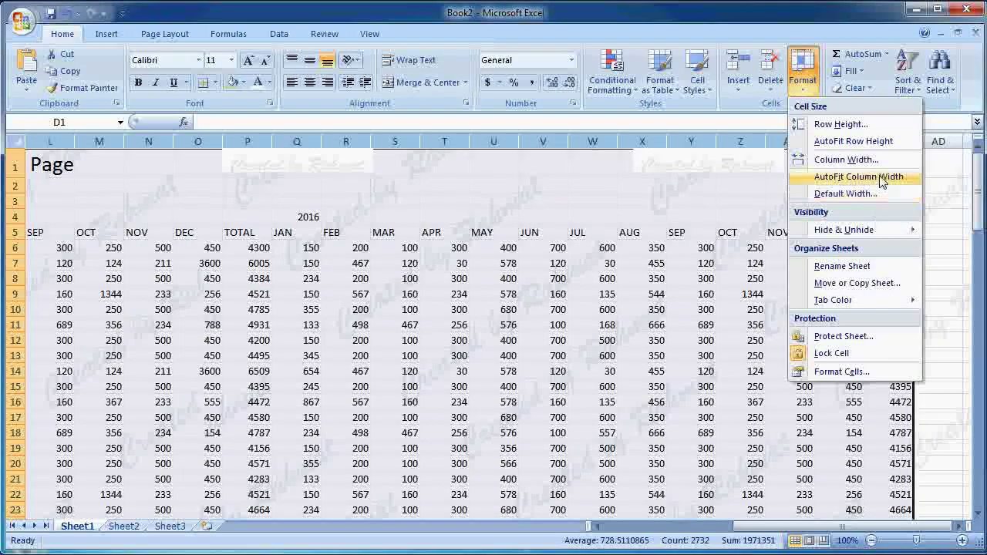
pyautogui.click(847, 160)
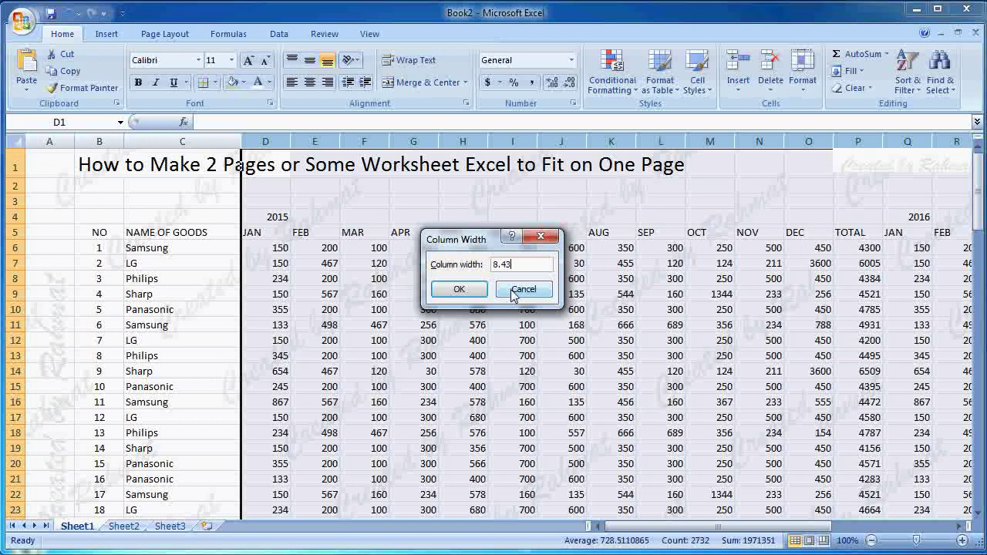
pyautogui.click(459, 289)
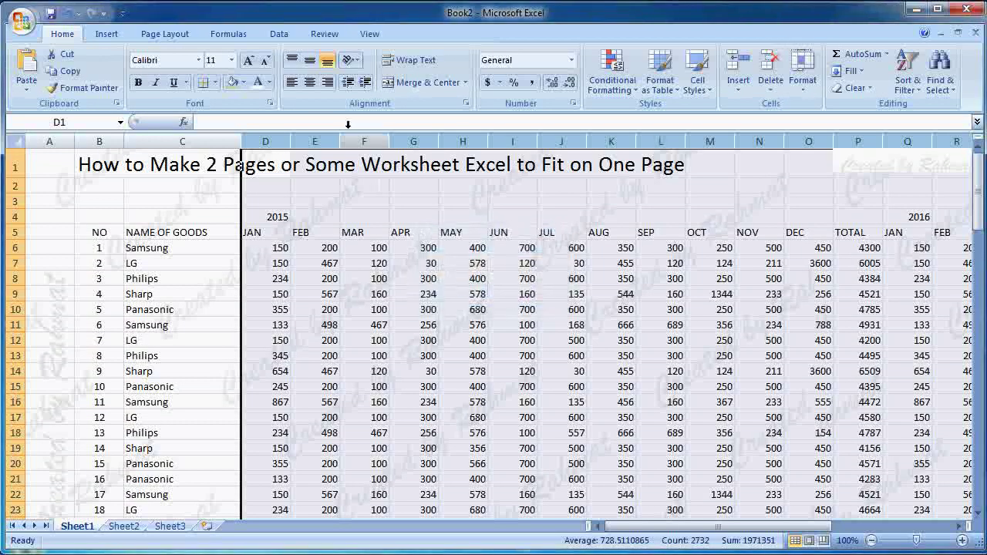
pyautogui.click(311, 82)
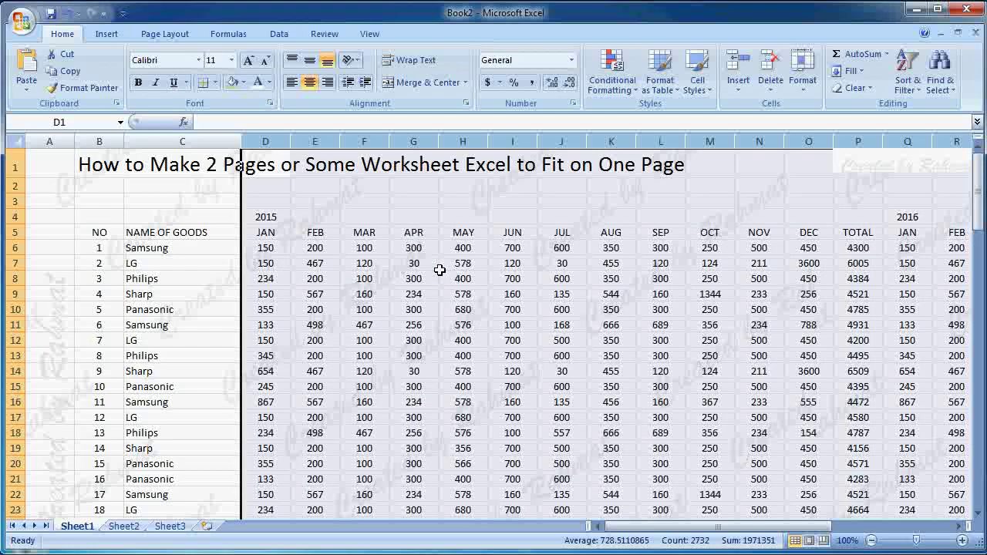
pyautogui.click(548, 292)
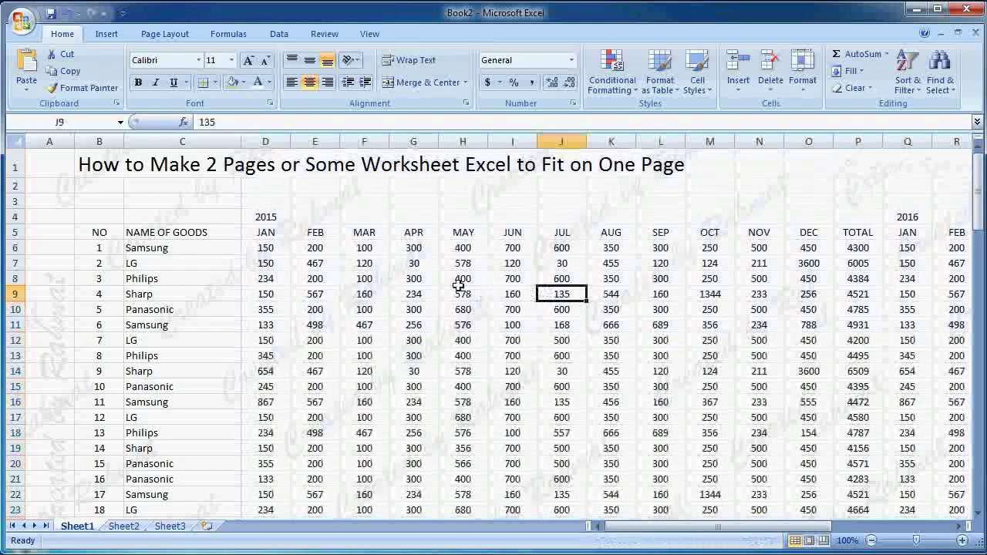
pyautogui.moveTo(717, 527); pyautogui.dragTo(729, 526)
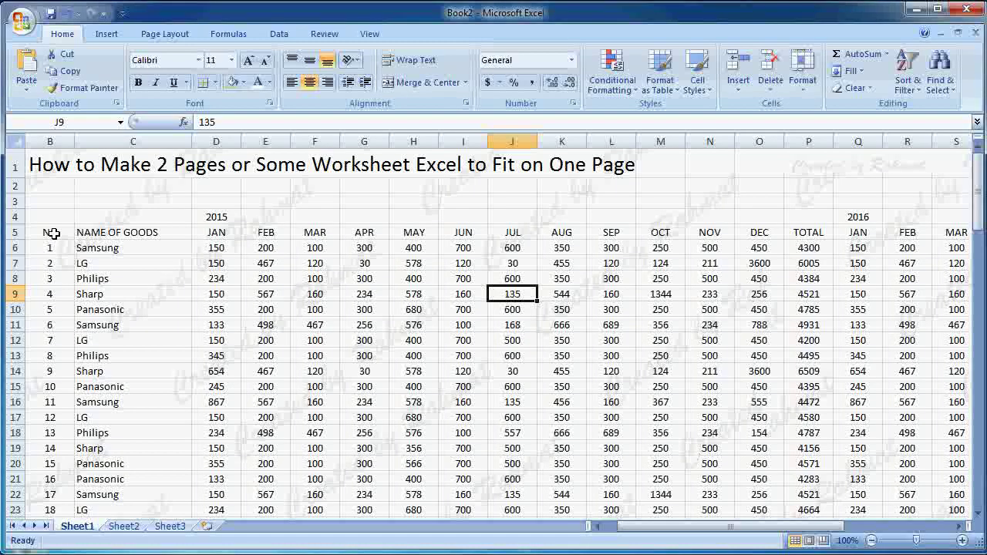
# Step: Select from the NO header in B5 to the table's last row and set font size 14
pyautogui.click(55, 233)
pyautogui.moveTo(54, 233)
pyautogui.mouseDown()
pyautogui.moveTo(903, 463)
pyautogui.moveTo(974, 498)
pyautogui.mouseUp()
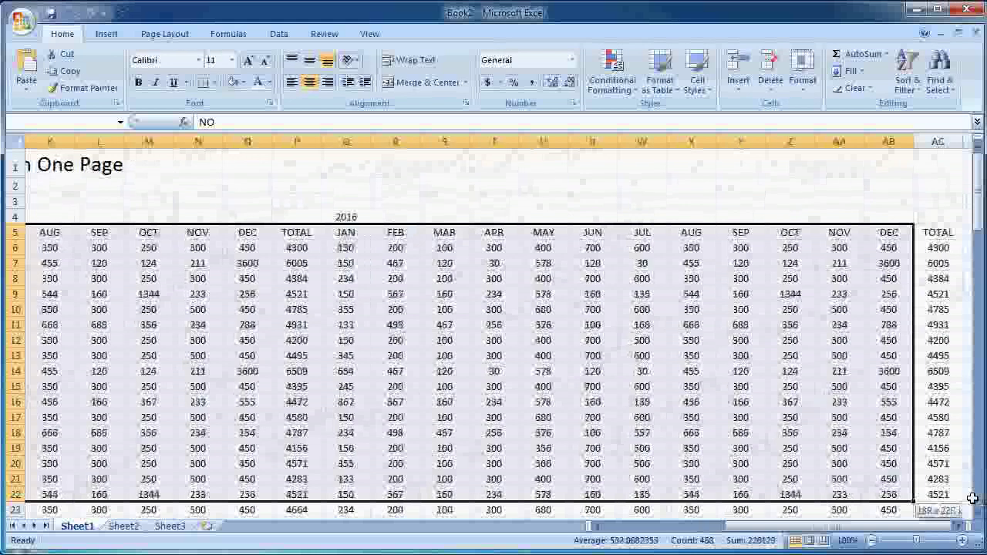
pyautogui.moveTo(974, 497)
pyautogui.mouseDown()
pyautogui.moveTo(953, 535)
pyautogui.moveTo(943, 486)
pyautogui.mouseUp()
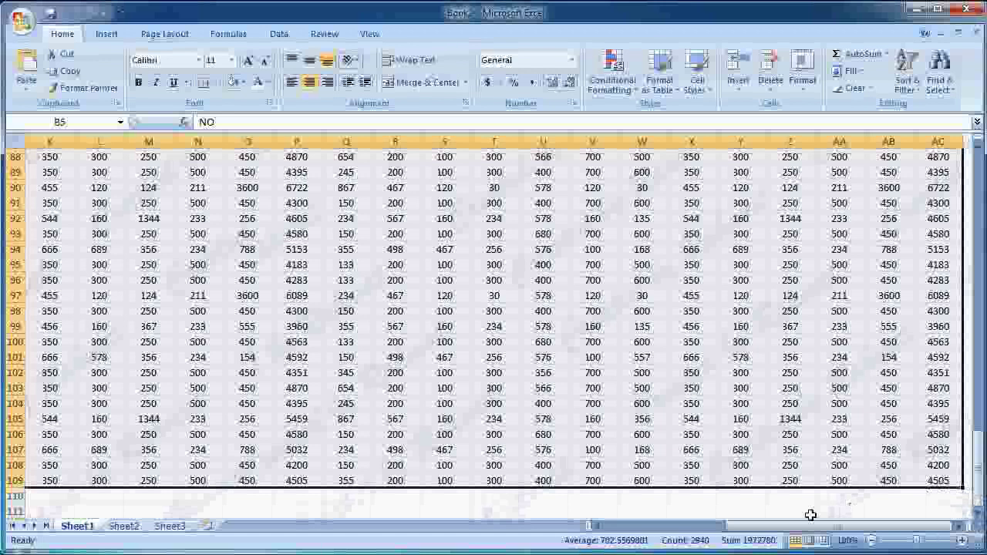
pyautogui.moveTo(811, 526); pyautogui.dragTo(803, 526)
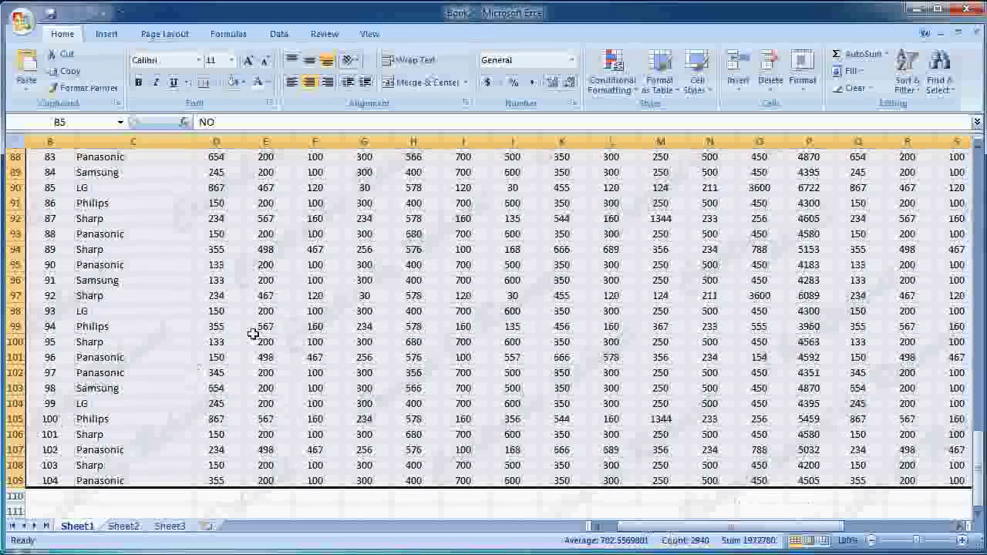
pyautogui.scroll(3, 254, 334)
pyautogui.scroll(4, 255, 333)
pyautogui.scroll(5, 256, 333)
pyautogui.scroll(5, 259, 332)
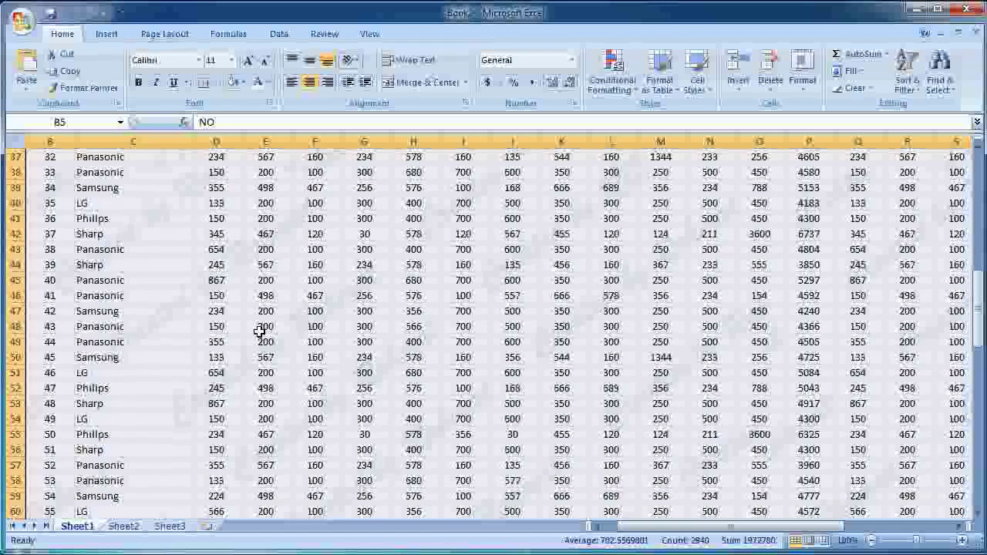
pyautogui.scroll(5, 259, 330)
pyautogui.scroll(6, 260, 327)
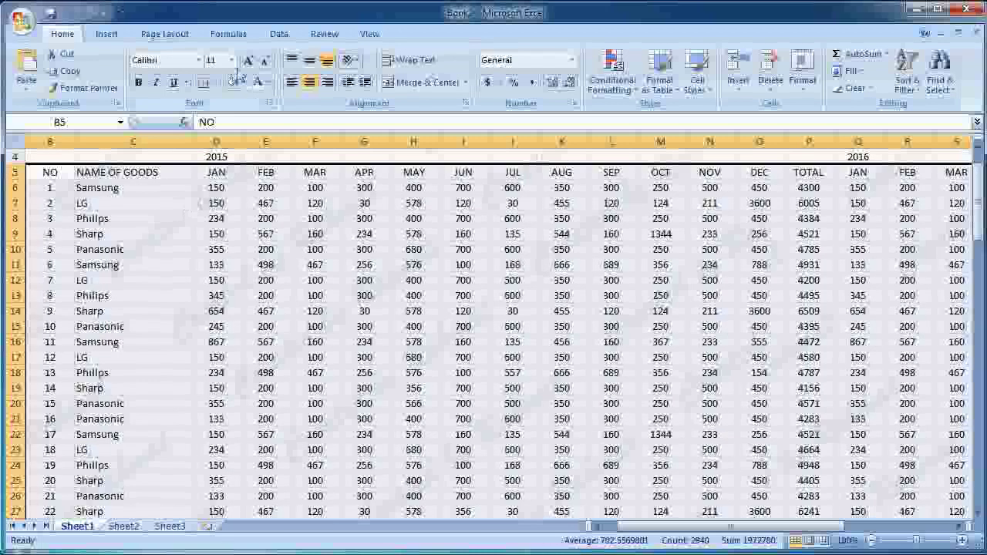
pyautogui.click(231, 60)
pyautogui.click(215, 143)
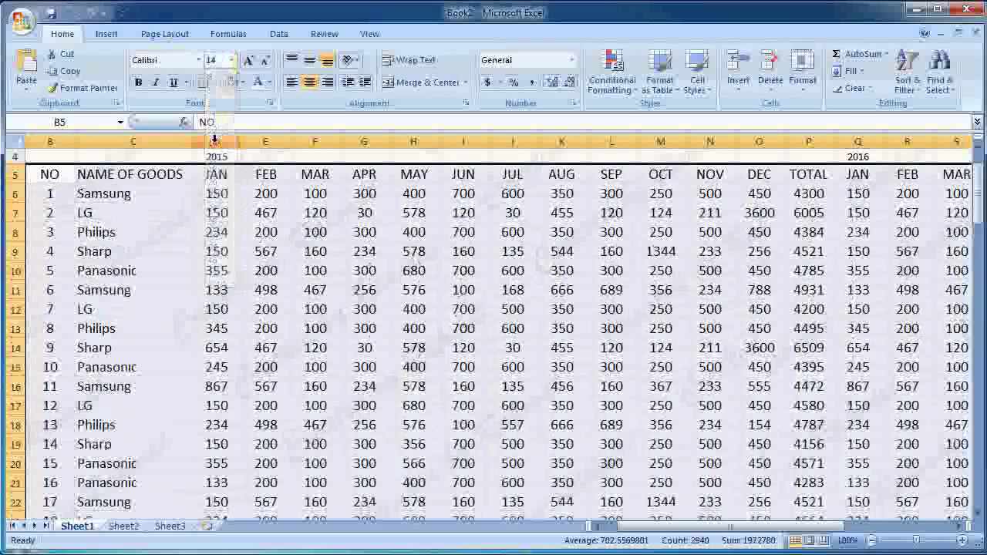
# Step: Convert $B$5:$AC$109 into a table with headers using Table Style Dark 10
pyautogui.click(108, 34)
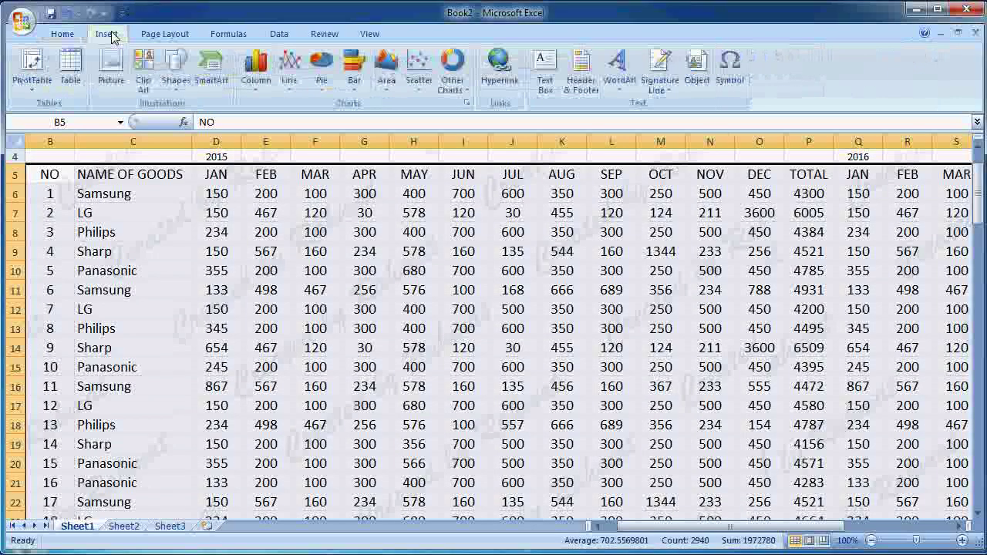
pyautogui.click(72, 73)
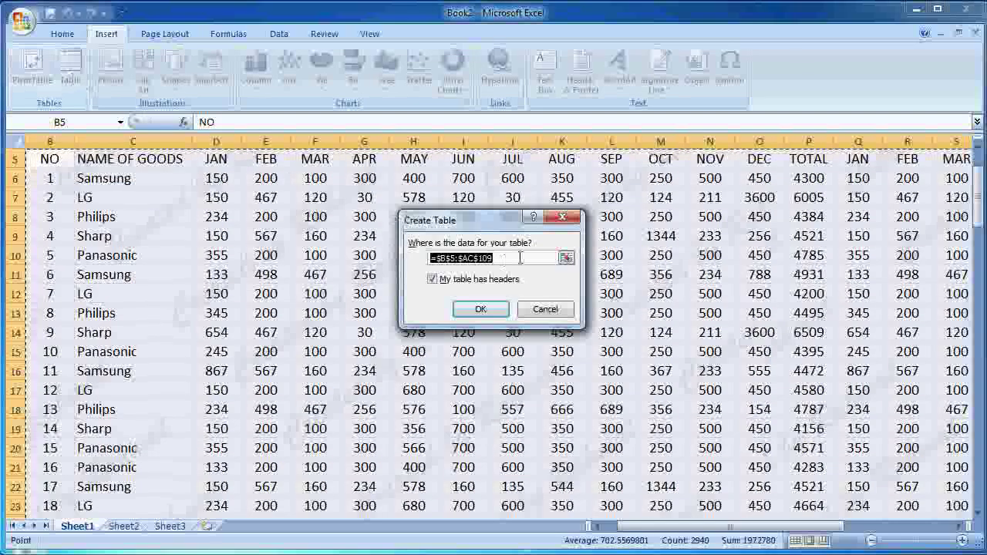
pyautogui.click(477, 310)
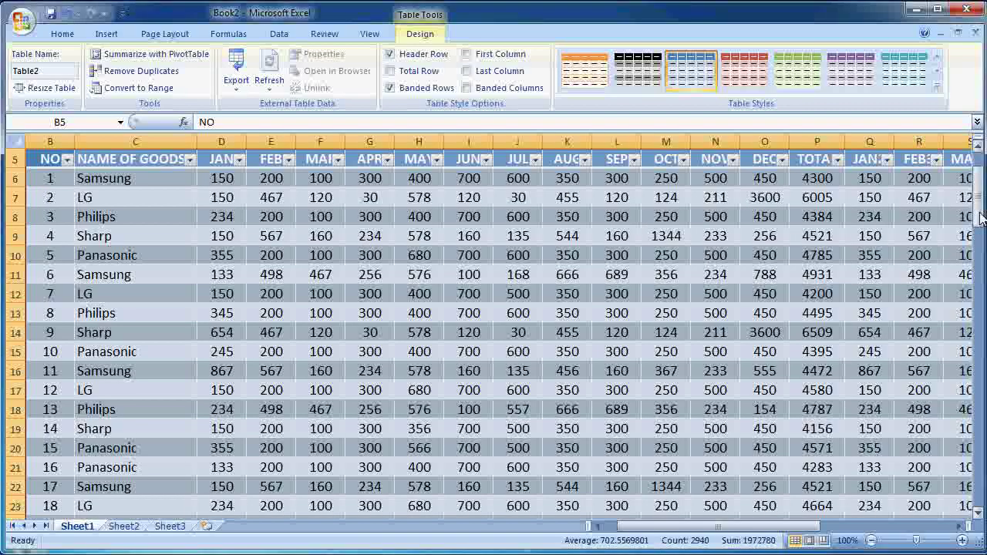
pyautogui.scroll(2, 702, 228)
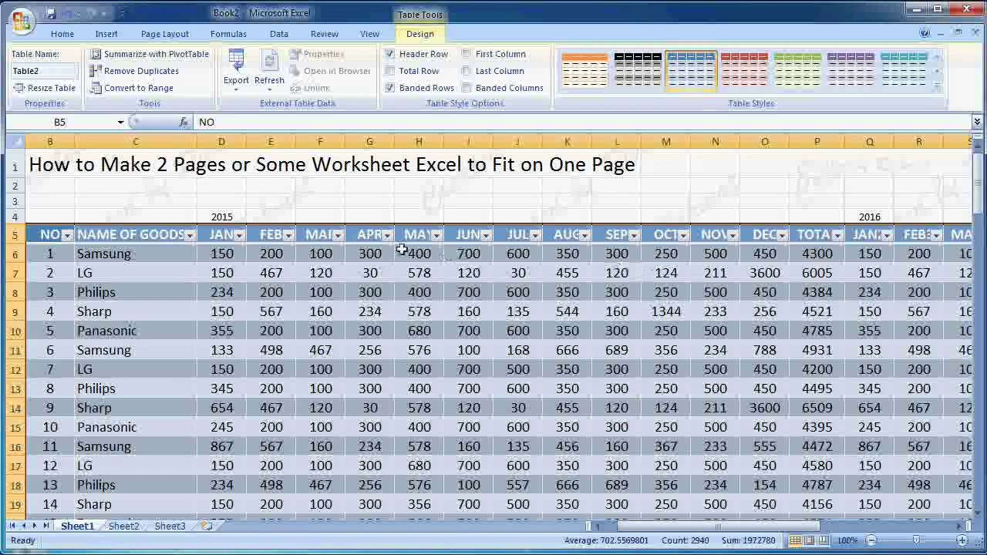
pyautogui.click(937, 86)
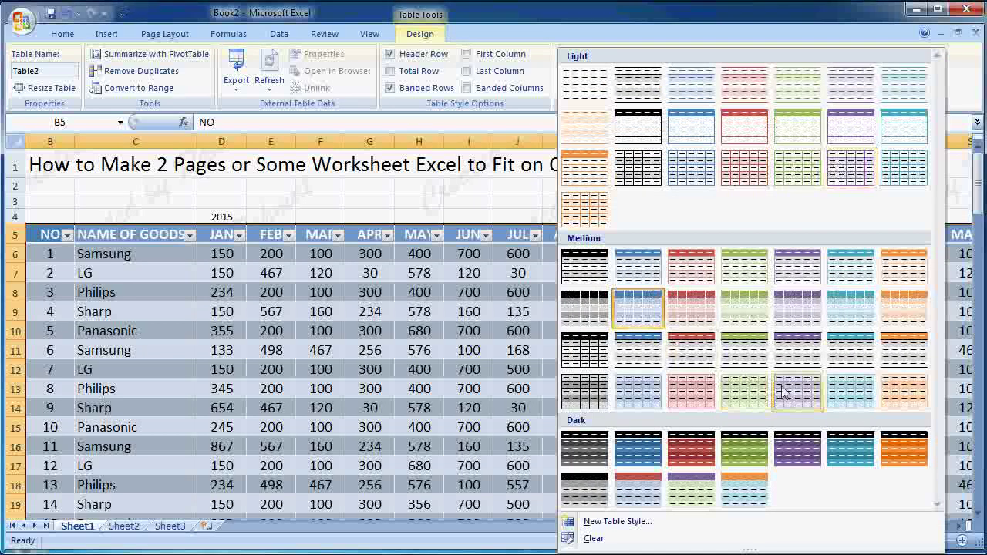
pyautogui.click(694, 490)
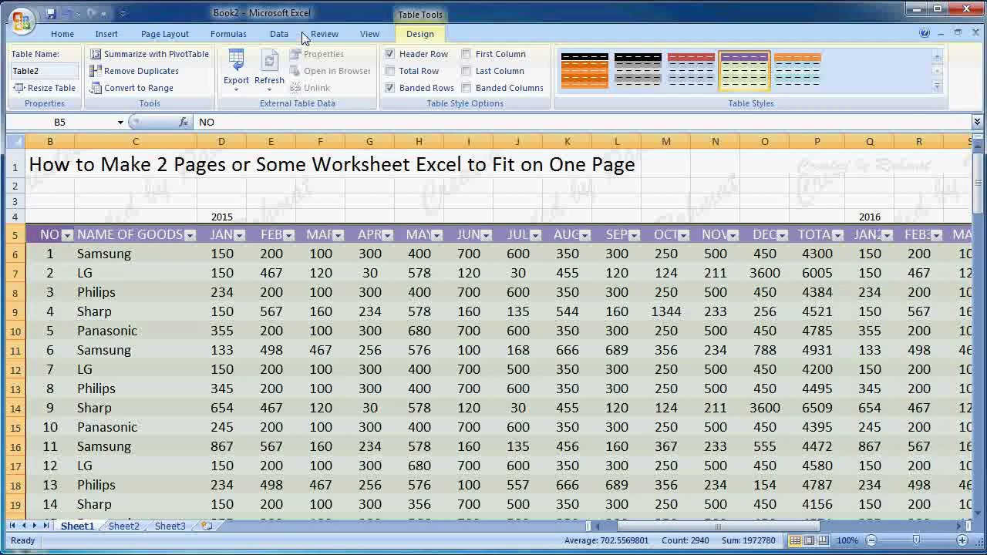
# Step: Turn off the table's header filter arrows via Data > Filter
pyautogui.click(274, 33)
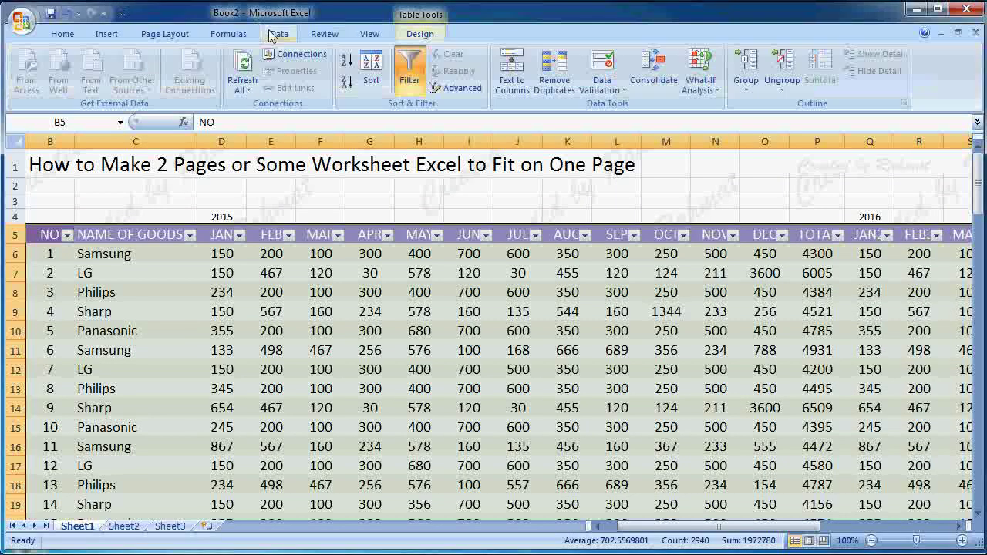
pyautogui.click(410, 77)
pyautogui.click(411, 77)
pyautogui.click(411, 78)
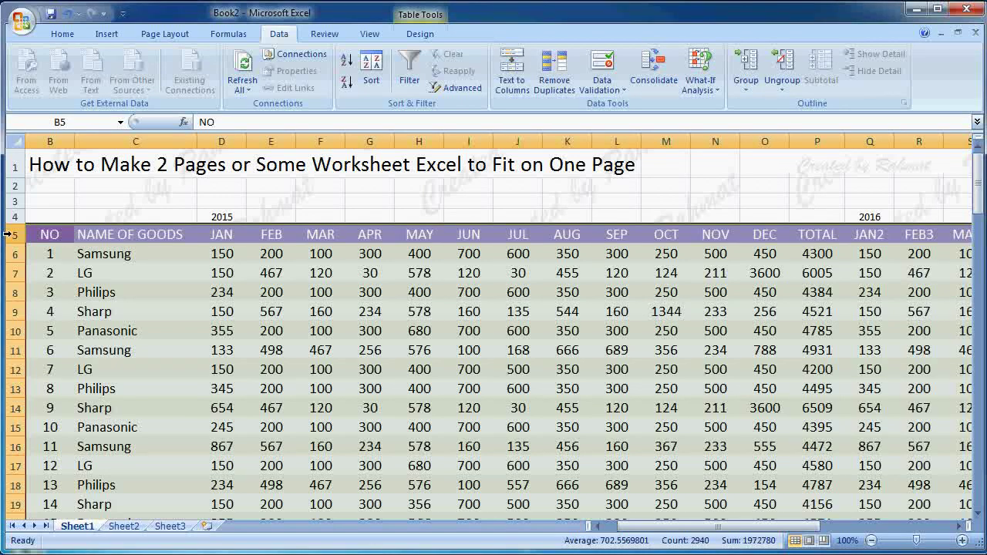
pyautogui.click(12, 234)
# Step: Merge and center the 2015 label across D4:P4
pyautogui.click(63, 34)
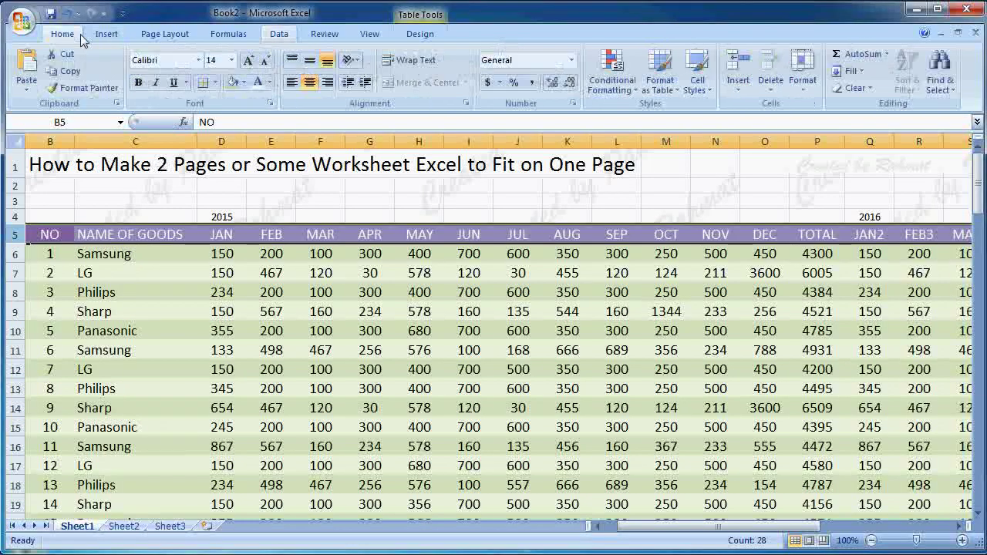
pyautogui.click(570, 273)
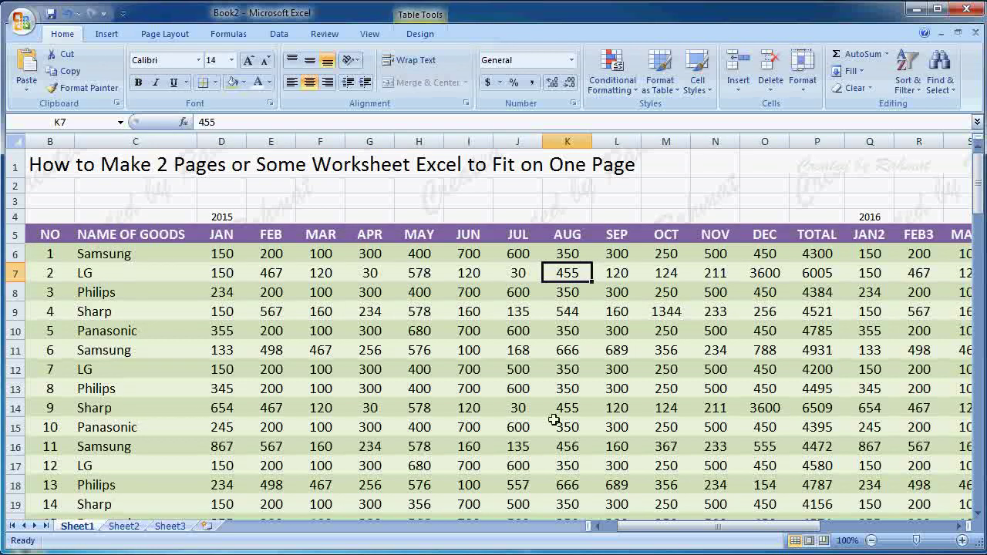
pyautogui.click(233, 219)
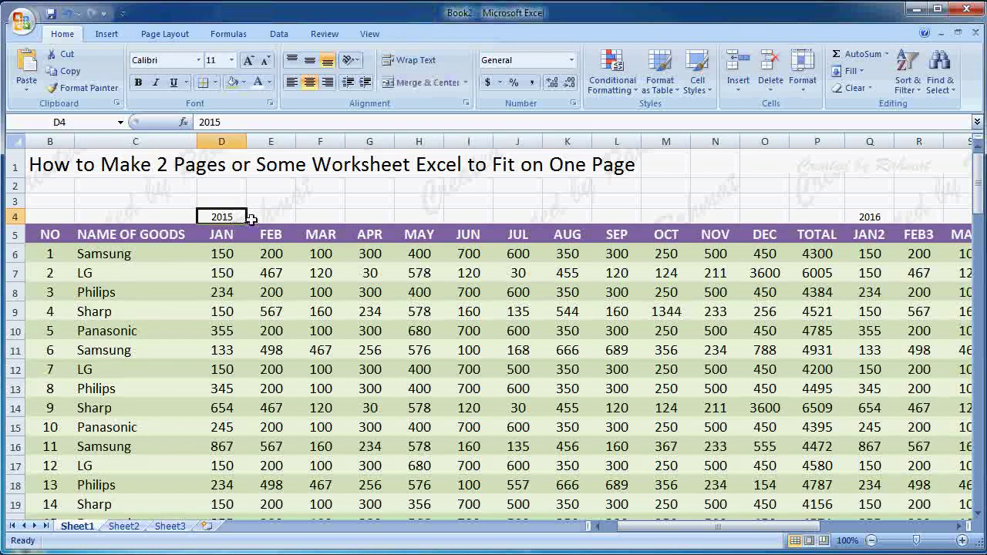
pyautogui.moveTo(237, 216); pyautogui.dragTo(798, 212)
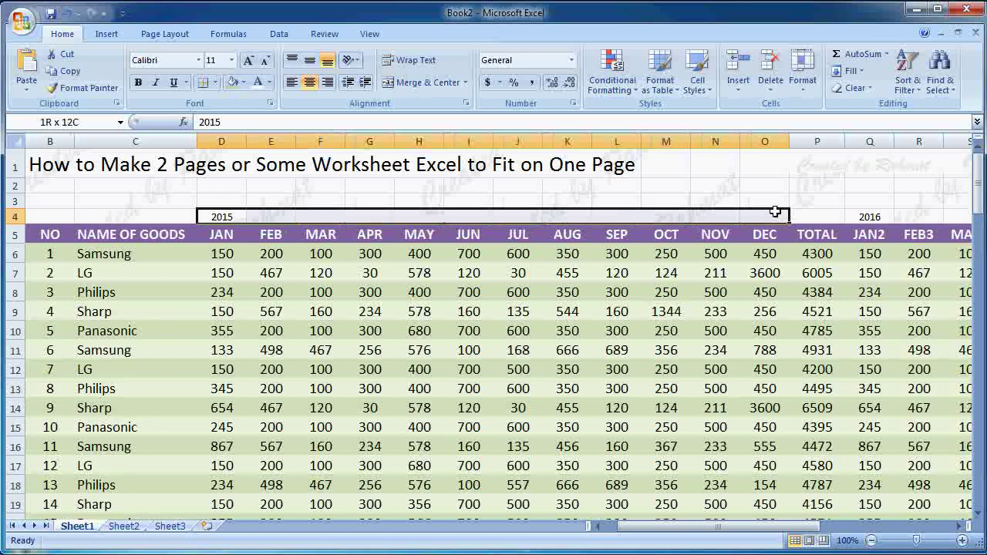
pyautogui.click(424, 82)
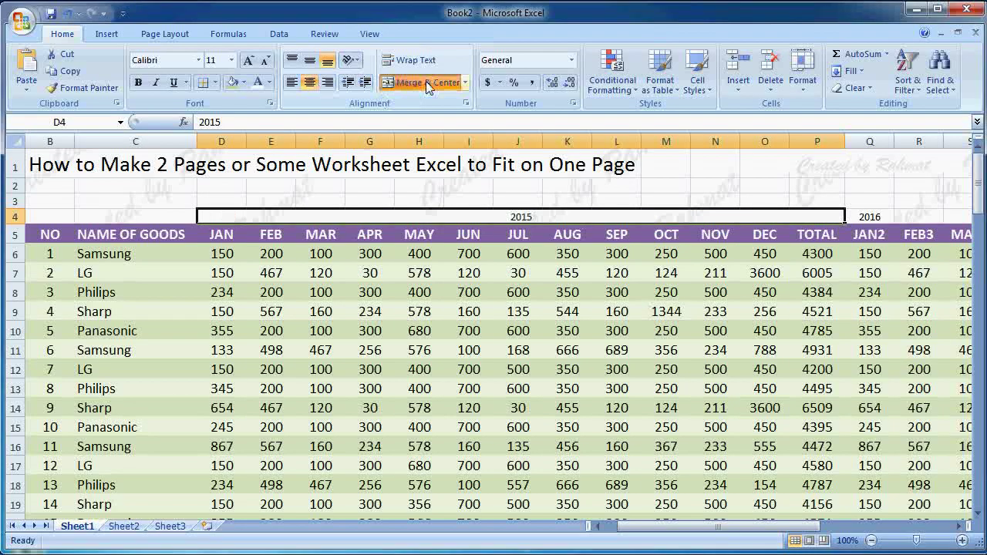
# Step: Format the 2015 banner as 14-point bold white text on a dark blue fill
pyautogui.click(231, 60)
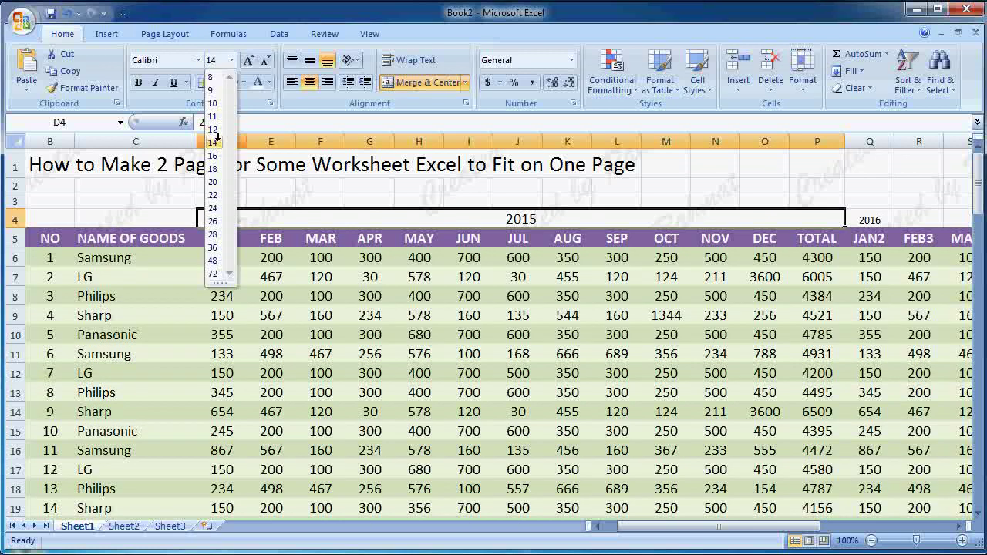
pyautogui.click(216, 143)
pyautogui.click(249, 85)
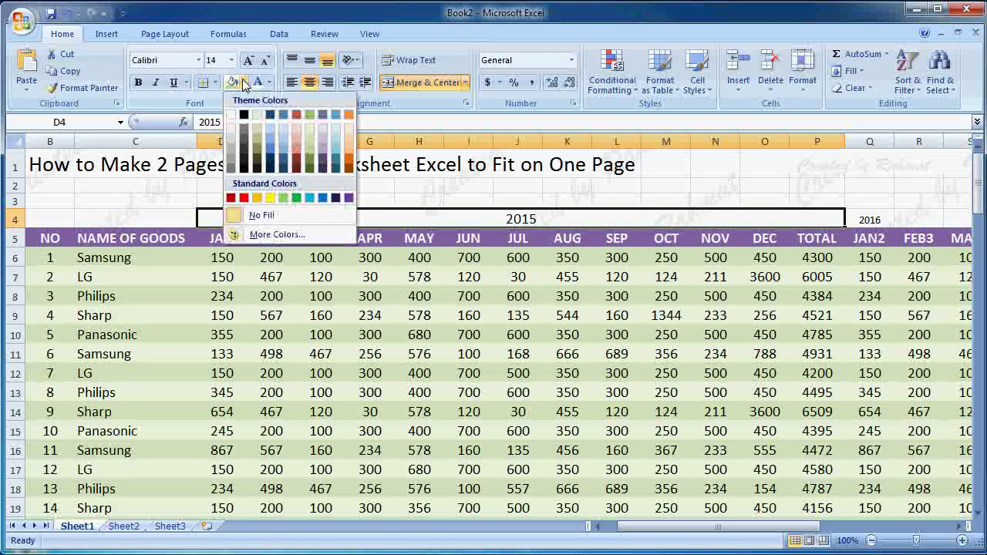
pyautogui.click(272, 116)
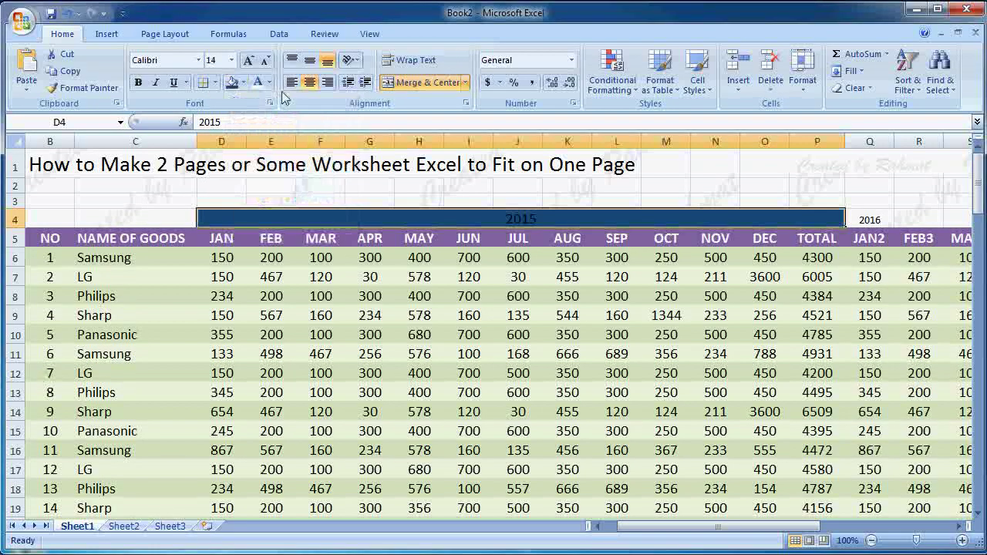
pyautogui.click(270, 82)
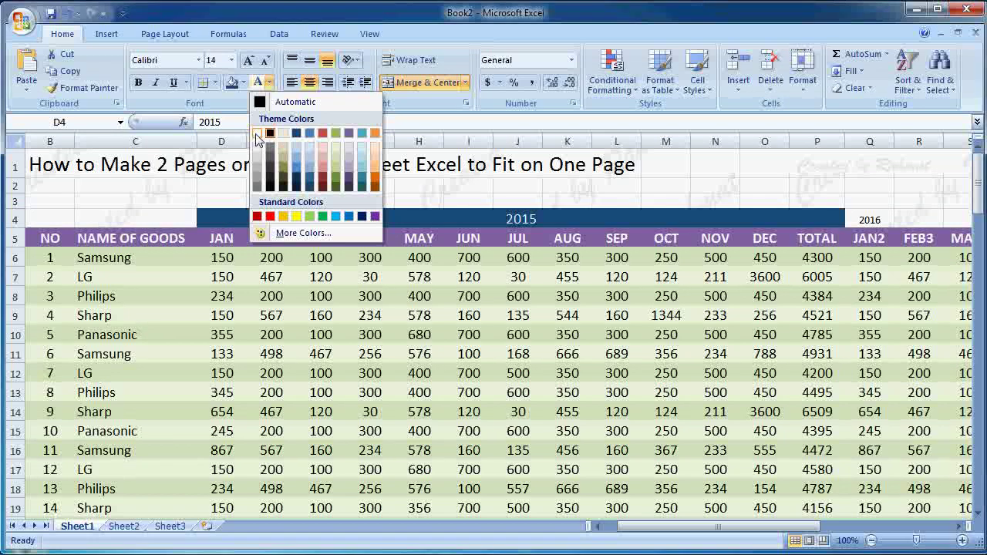
pyautogui.click(257, 133)
pyautogui.click(138, 83)
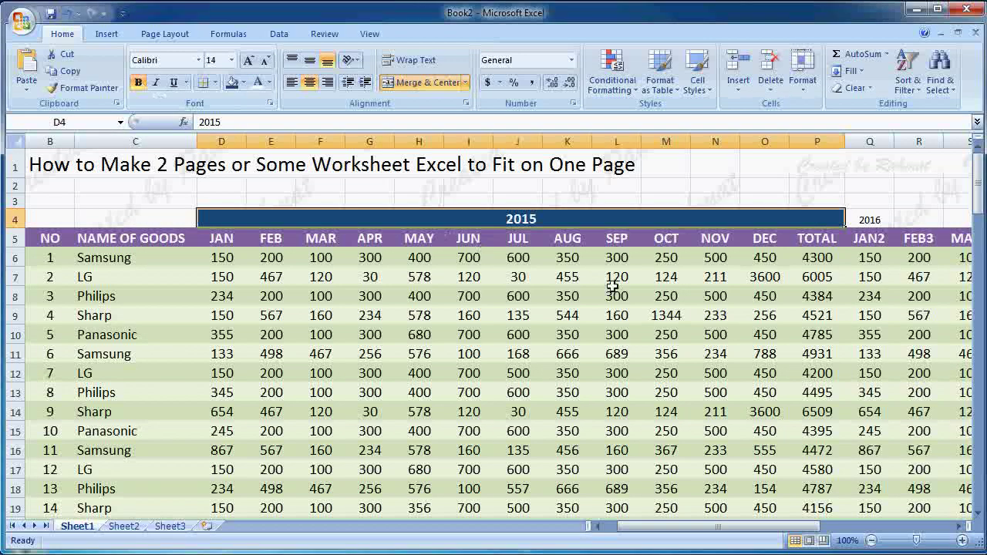
pyautogui.click(880, 222)
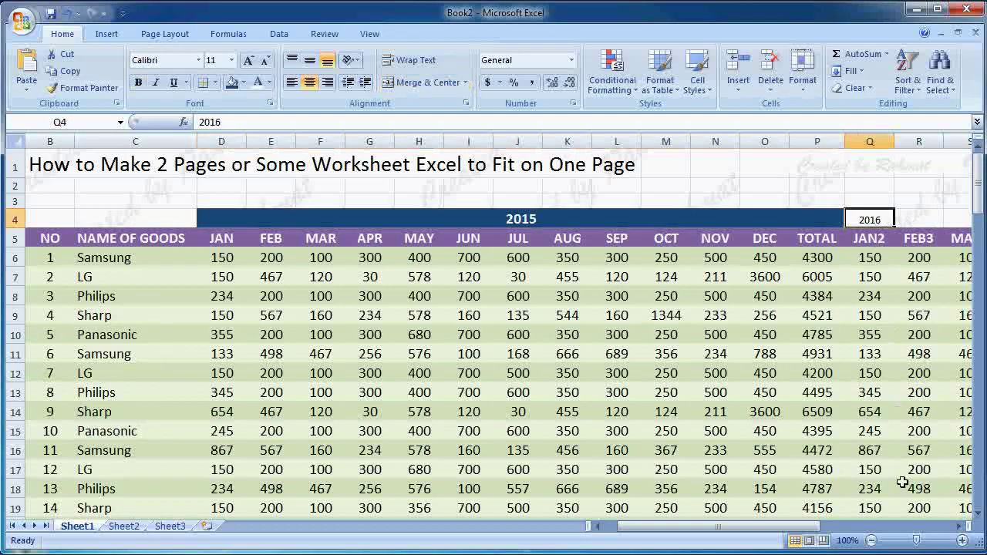
# Step: Merge and center the 2016 label across Q4:AC4
pyautogui.moveTo(811, 531); pyautogui.dragTo(931, 526)
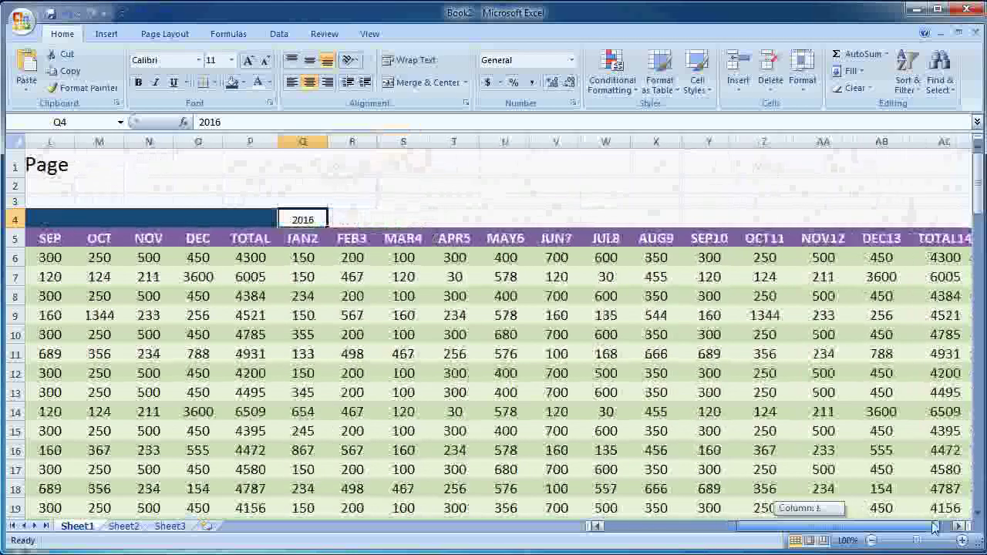
pyautogui.moveTo(931, 526); pyautogui.dragTo(937, 526)
pyautogui.click(283, 220)
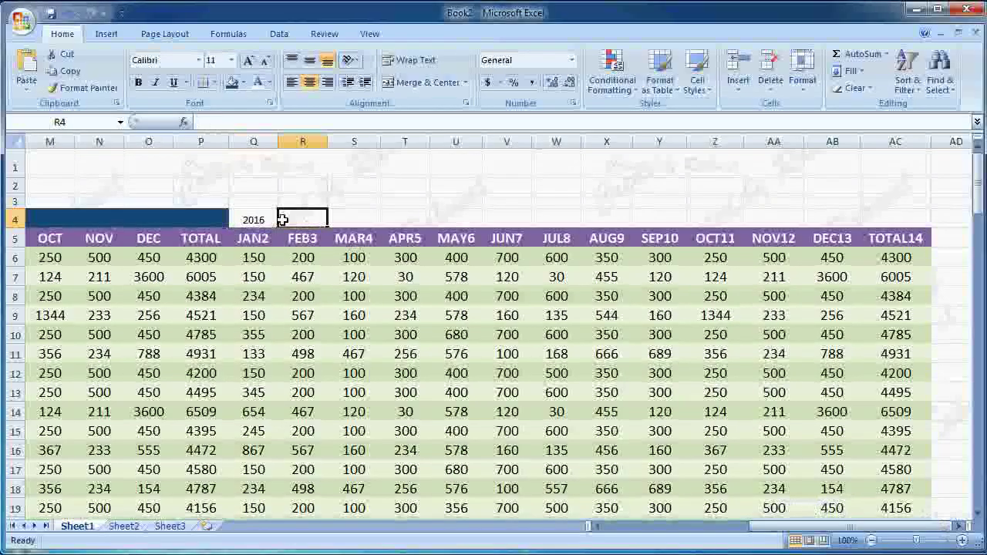
pyautogui.moveTo(260, 220); pyautogui.dragTo(886, 219)
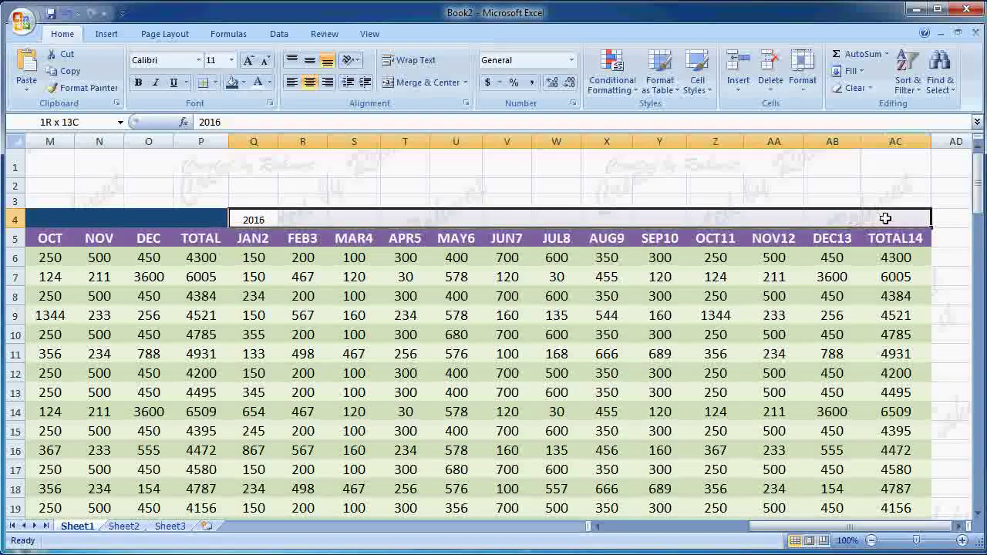
pyautogui.click(402, 85)
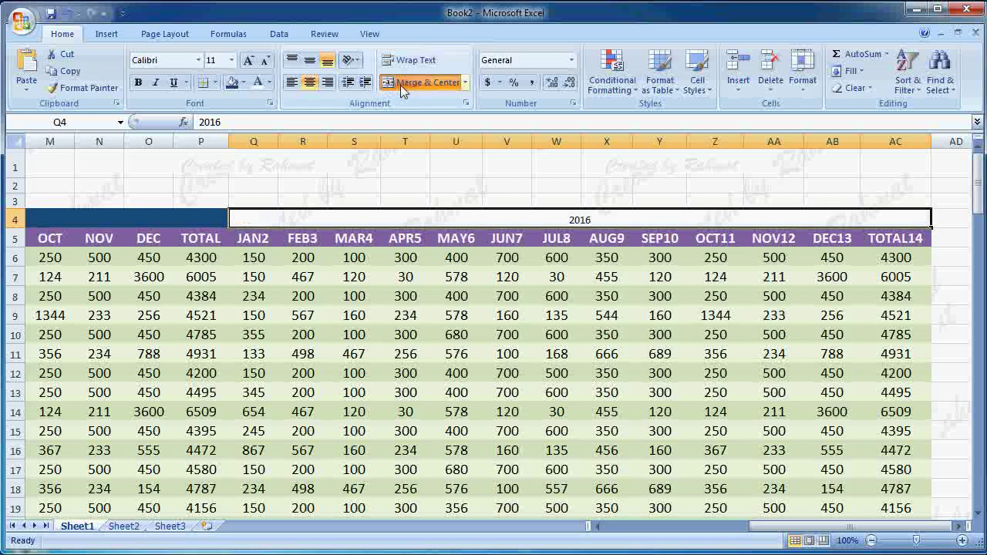
# Step: Format the 2016 banner as 14-point bold white text on a red fill
pyautogui.click(245, 82)
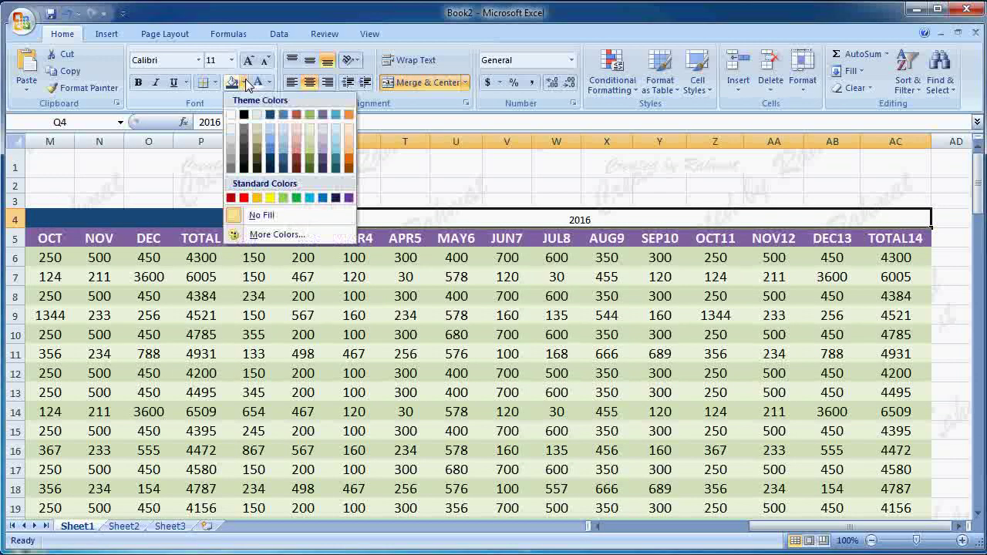
pyautogui.click(296, 115)
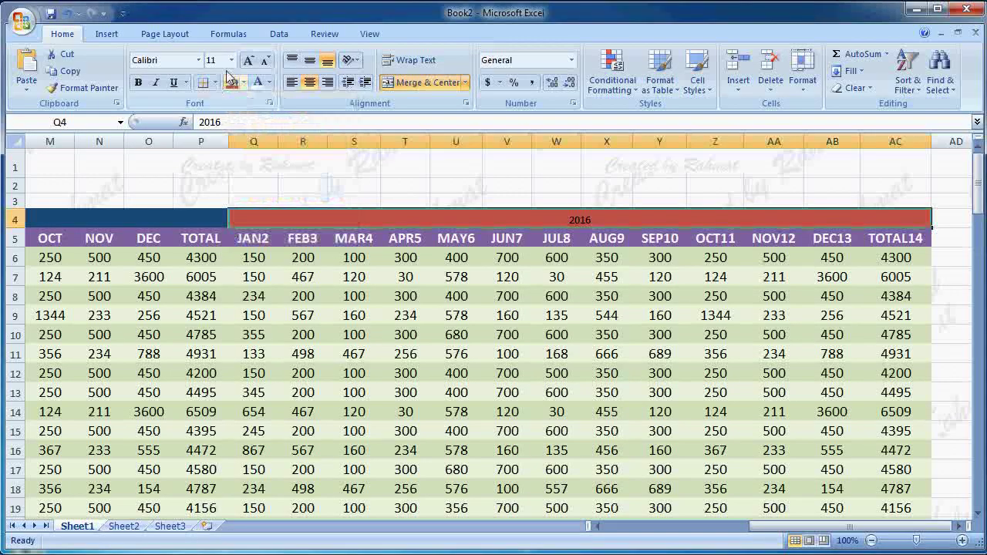
pyautogui.click(231, 60)
pyautogui.click(213, 142)
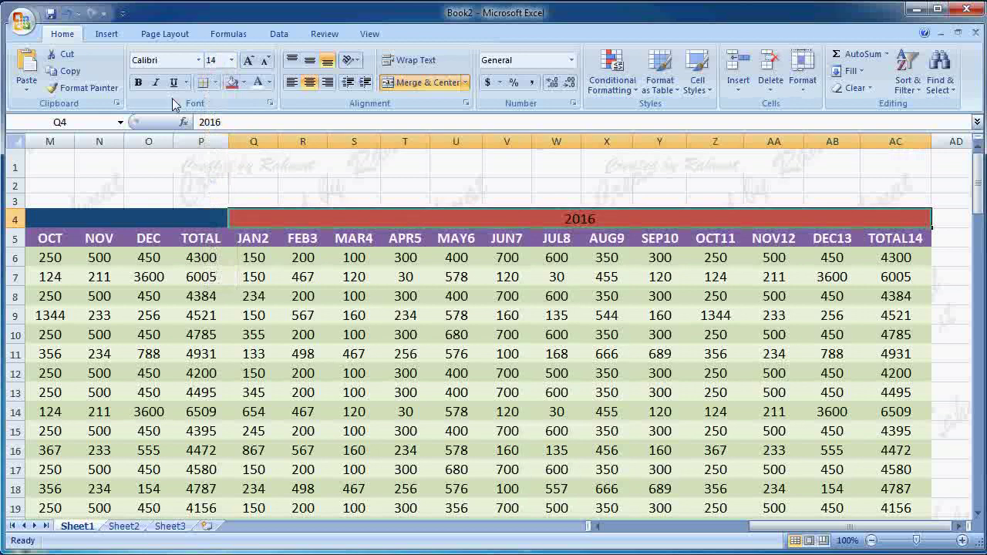
pyautogui.click(268, 84)
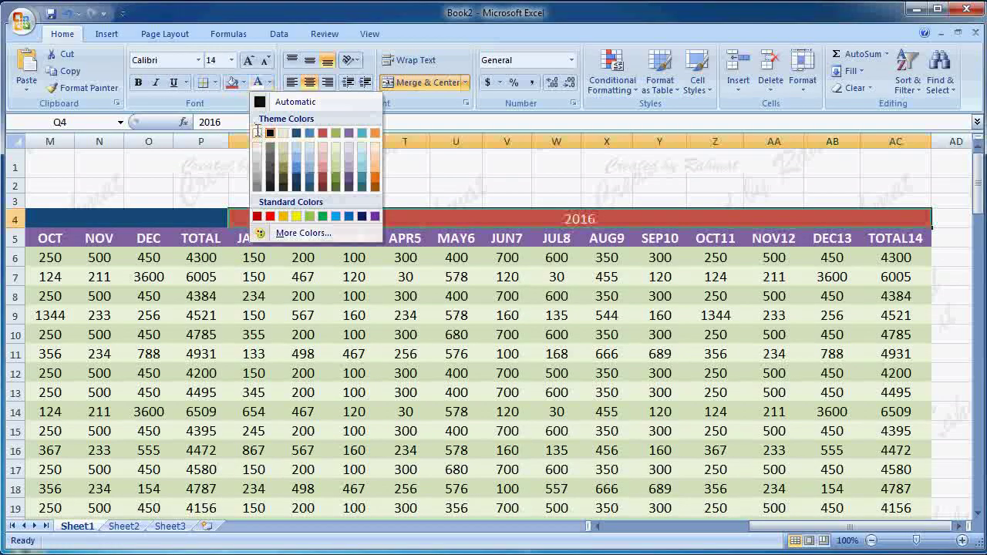
pyautogui.click(258, 130)
pyautogui.click(140, 82)
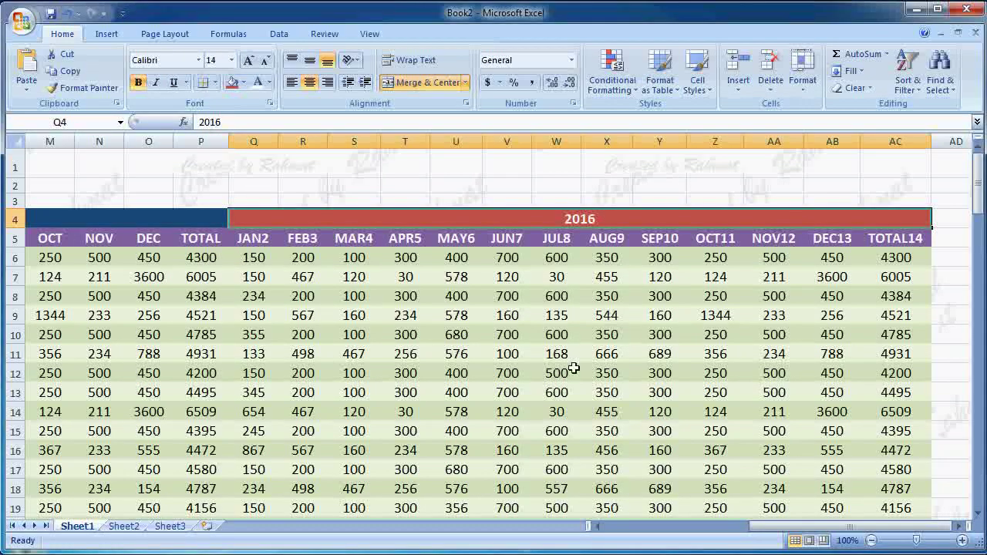
pyautogui.moveTo(600, 529); pyautogui.dragTo(591, 527)
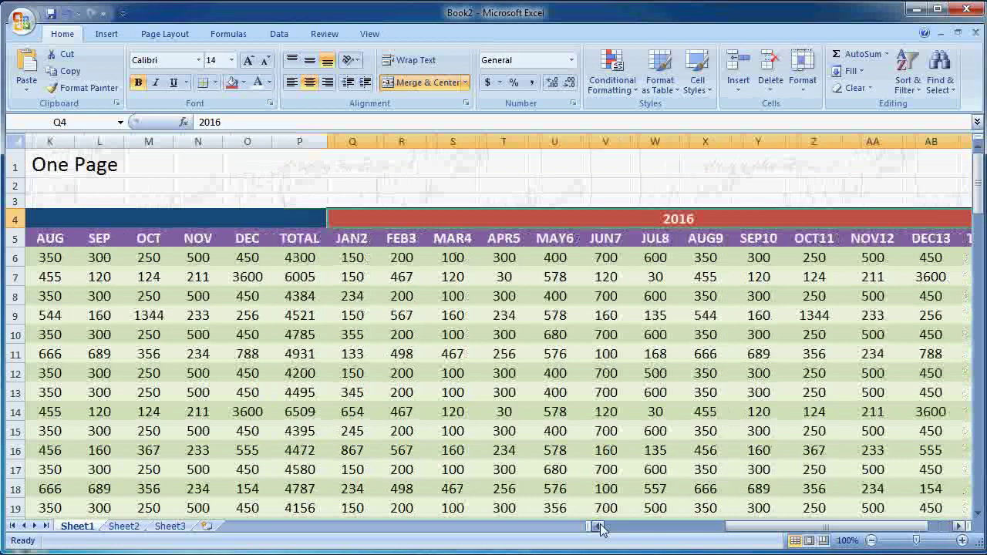
# Step: Shade the 2015 TOTAL values in P6:P109 green
pyautogui.moveTo(813, 527); pyautogui.dragTo(802, 527)
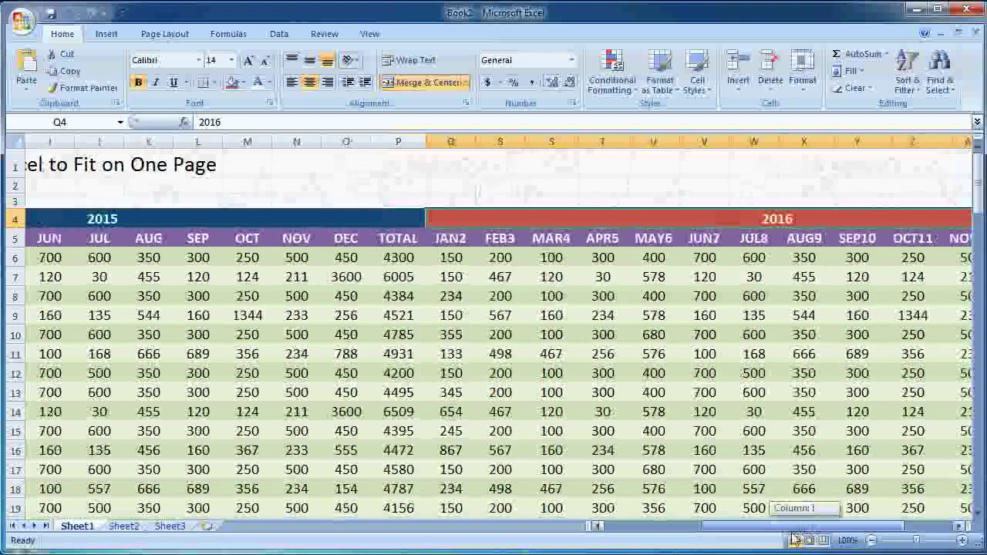
pyautogui.moveTo(404, 264)
pyautogui.mouseDown()
pyautogui.moveTo(398, 455)
pyautogui.moveTo(404, 552)
pyautogui.moveTo(415, 550)
pyautogui.mouseUp()
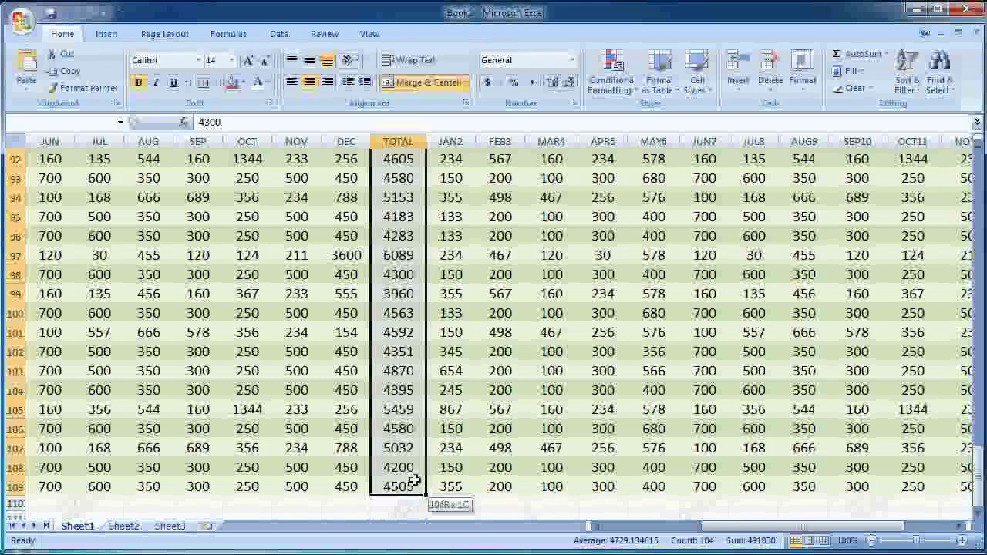
pyautogui.moveTo(414, 482); pyautogui.dragTo(414, 486)
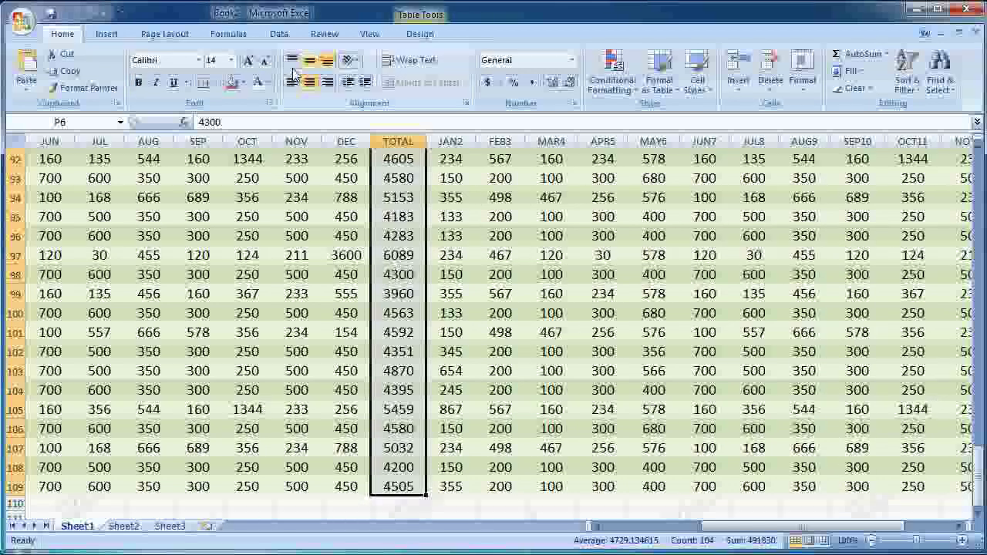
pyautogui.click(243, 83)
pyautogui.scroll(20, 478, 246)
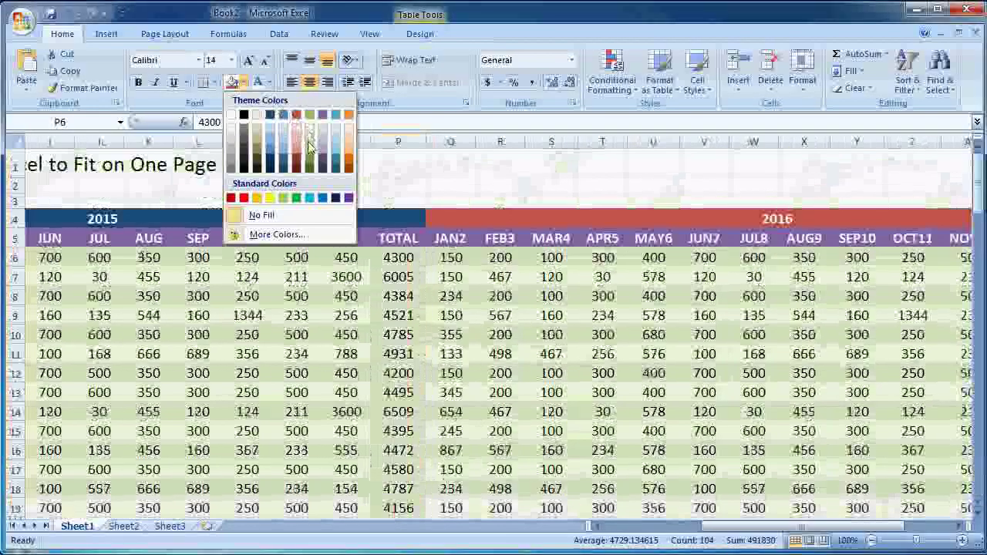
pyautogui.click(653, 316)
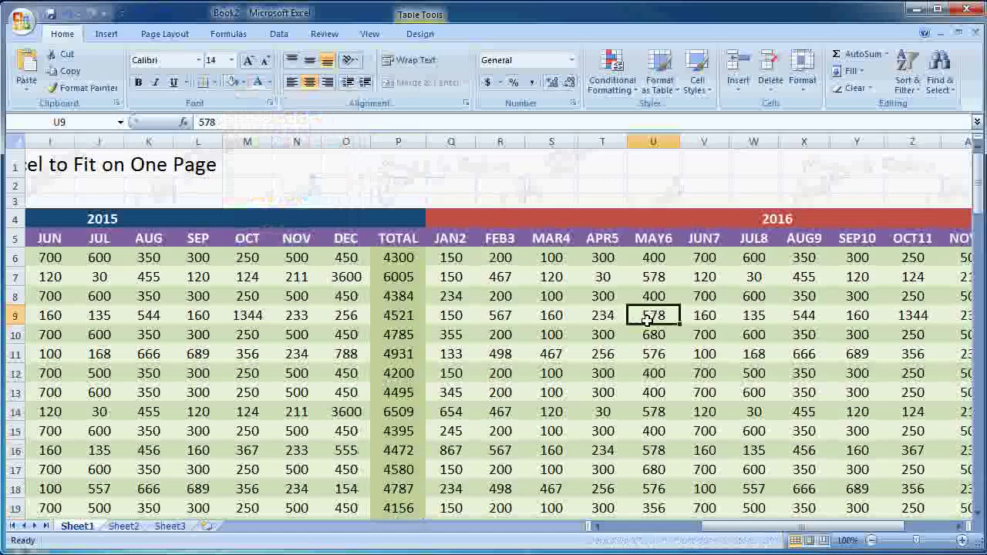
pyautogui.moveTo(670, 527); pyautogui.dragTo(827, 536)
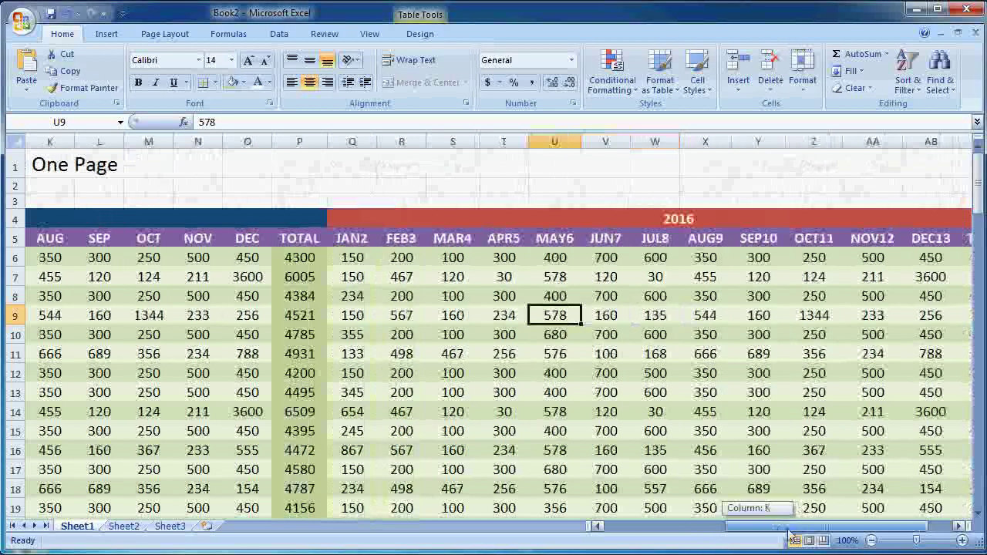
# Step: Shade the TOTAL14 values in AC6:AC109 light red
pyautogui.click(899, 260)
pyautogui.moveTo(899, 260); pyautogui.dragTo(921, 540)
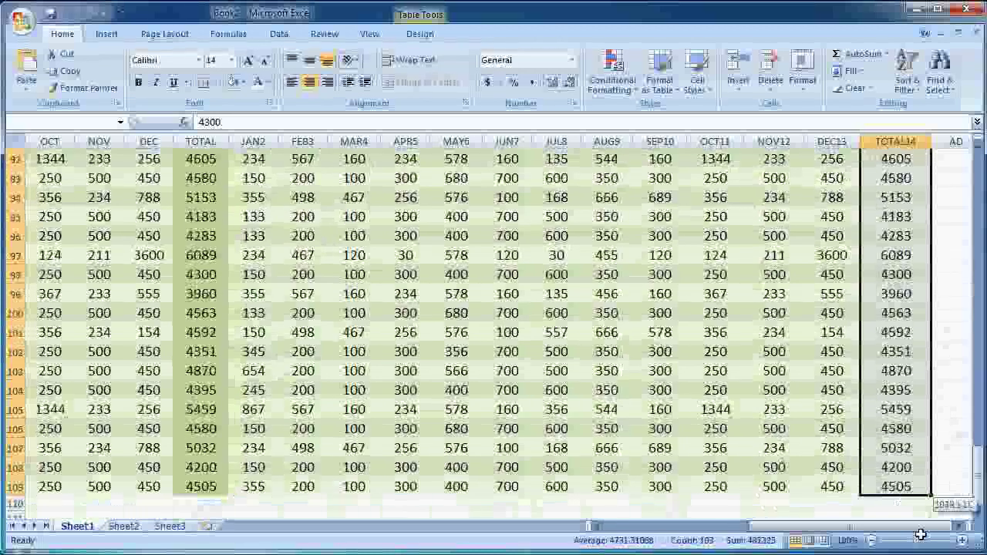
pyautogui.moveTo(921, 540); pyautogui.dragTo(910, 489)
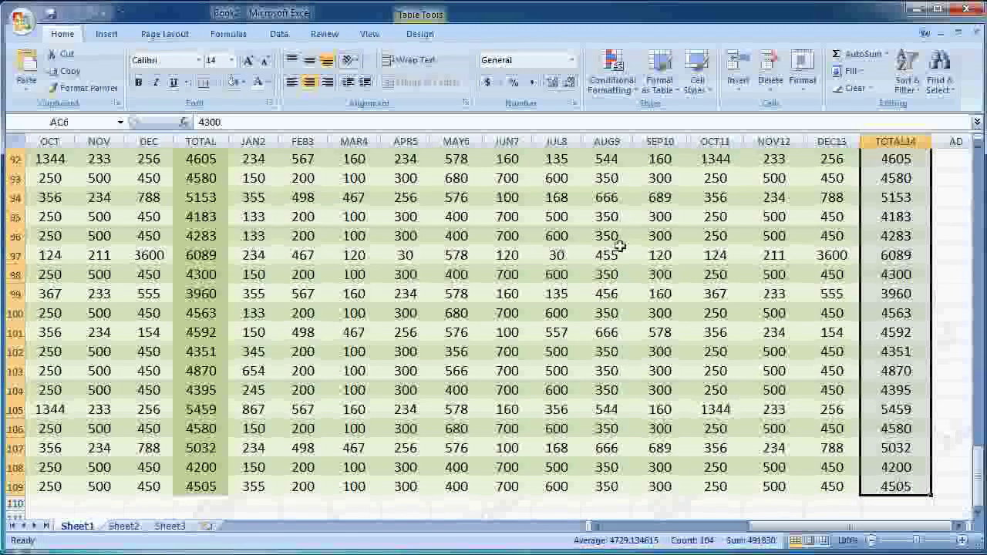
pyautogui.click(243, 83)
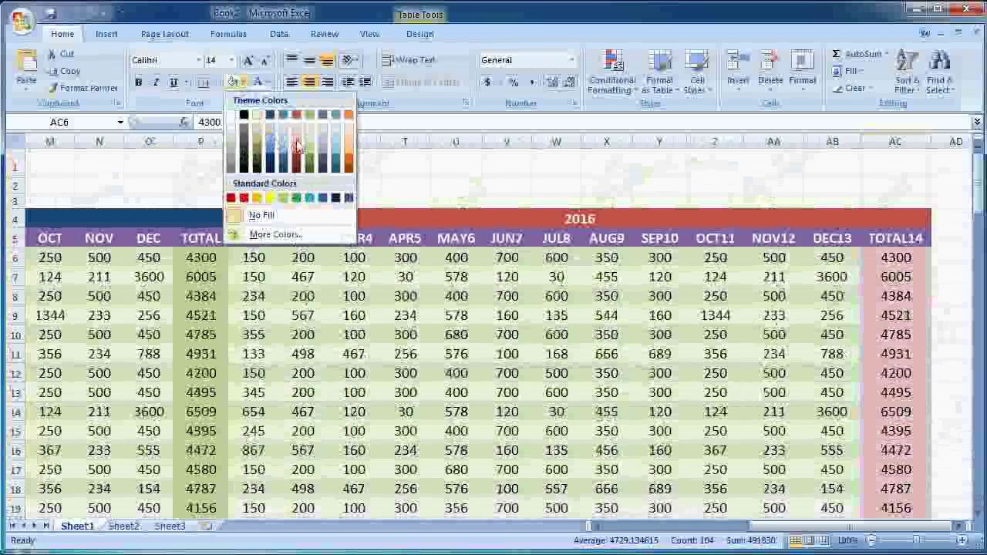
pyautogui.click(888, 308)
pyautogui.click(773, 315)
pyautogui.moveTo(795, 520); pyautogui.dragTo(664, 540)
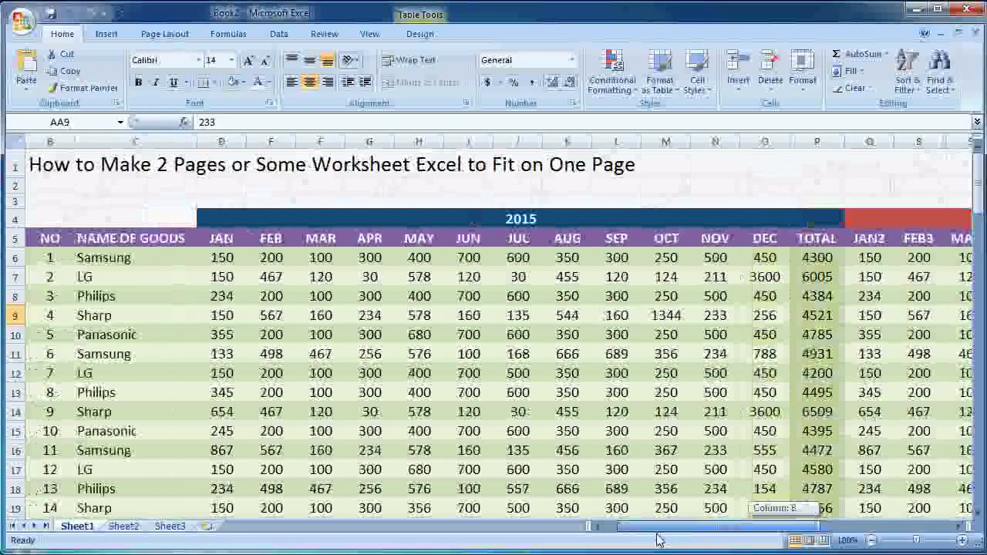
pyautogui.moveTo(663, 540); pyautogui.dragTo(633, 540)
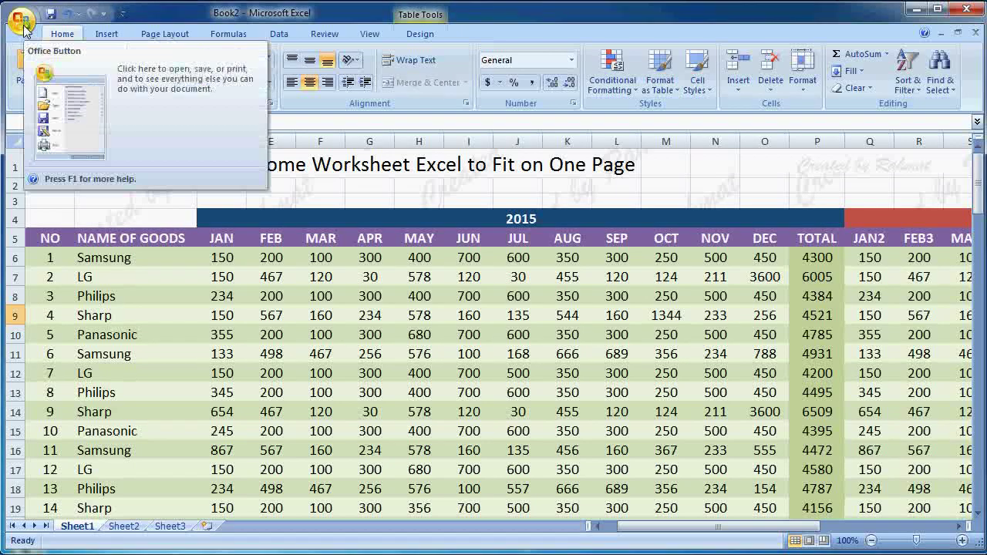
# Step: Open Print Preview and set the Page Setup orientation to Landscape
pyautogui.click(23, 28)
pyautogui.moveTo(52, 192)
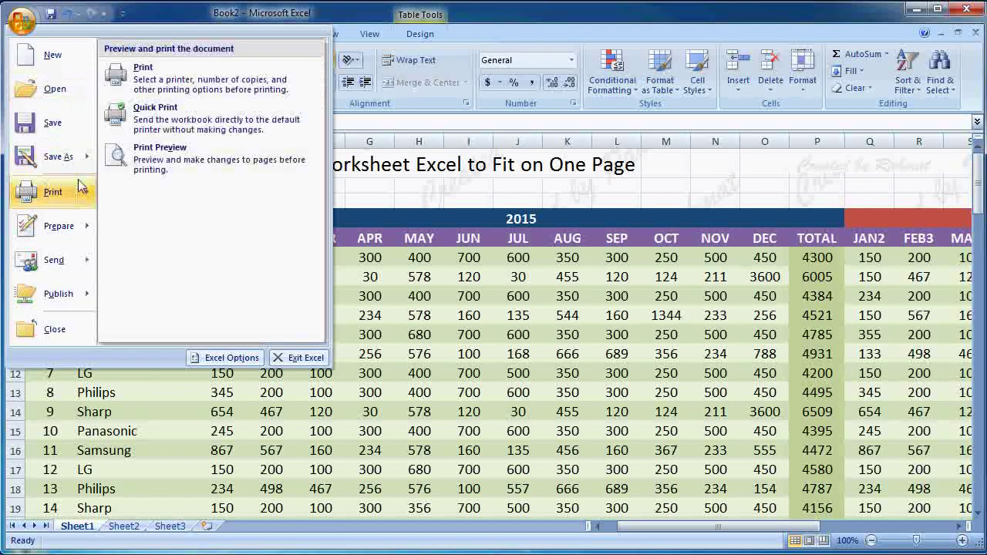
pyautogui.click(149, 171)
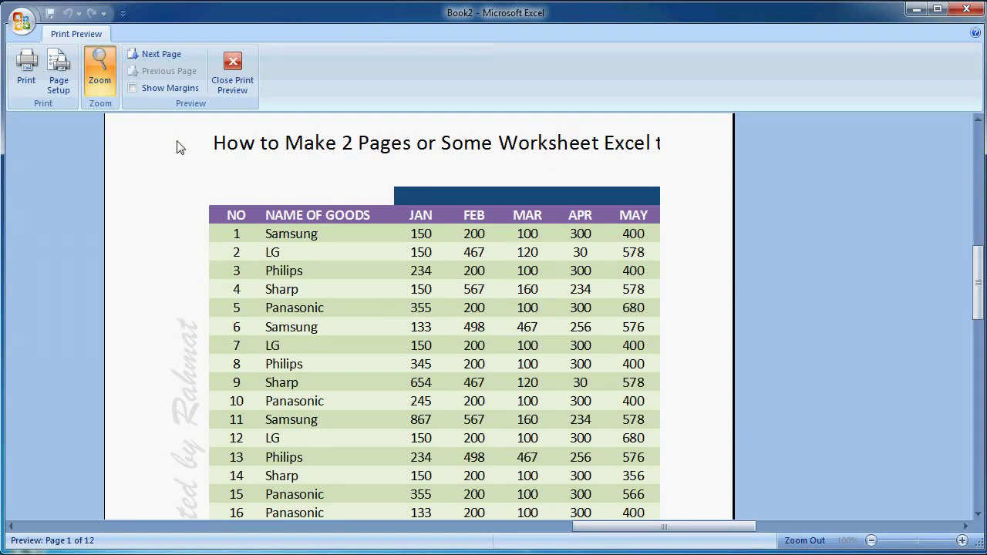
pyautogui.click(61, 82)
pyautogui.click(506, 172)
pyautogui.click(571, 426)
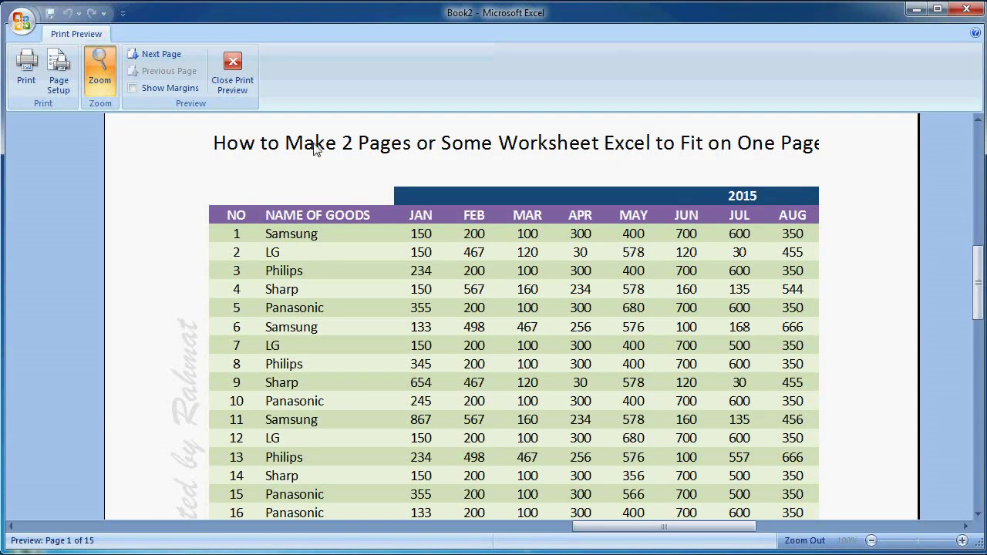
# Step: In Page Setup, fit the printout to 1 page wide by 0 tall on A4 paper
pyautogui.click(59, 80)
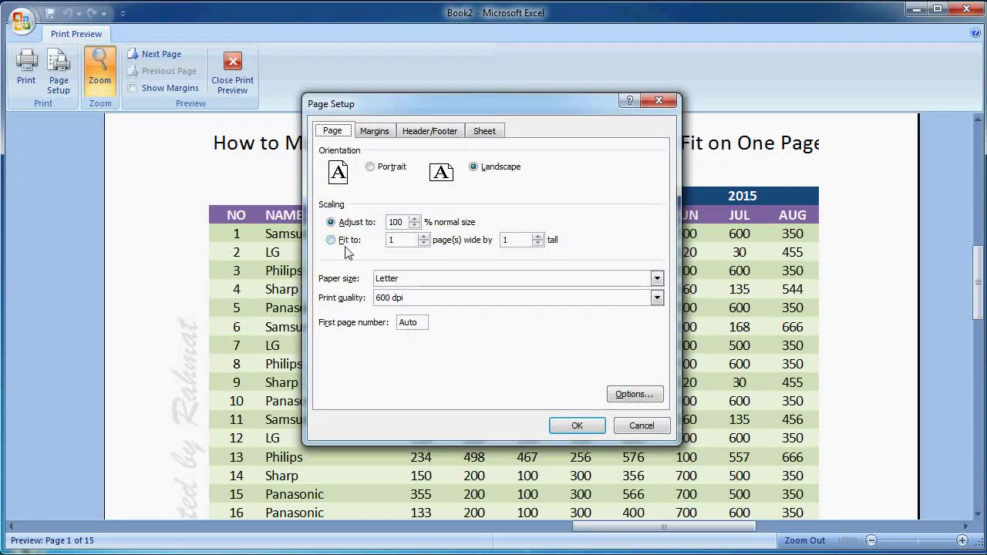
pyautogui.click(344, 241)
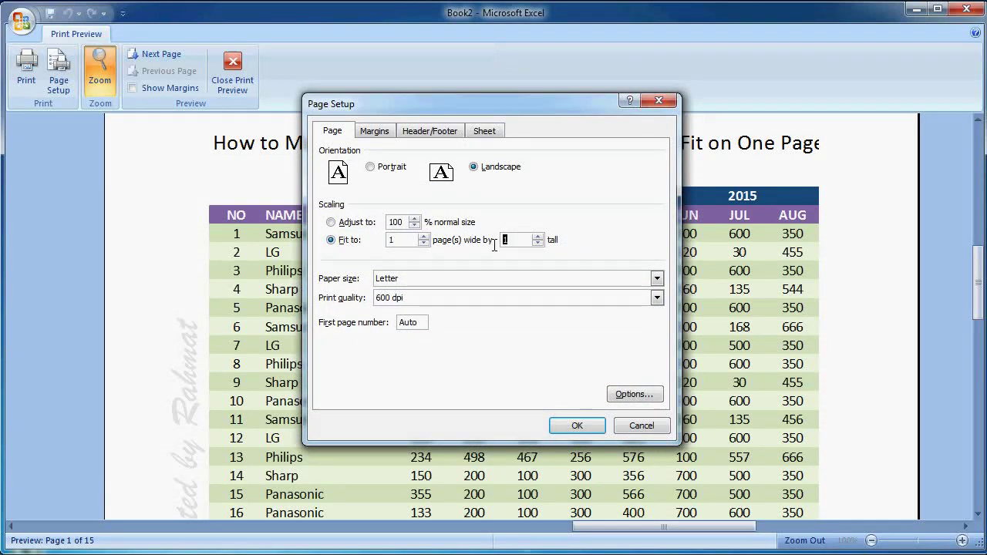
pyautogui.write('0')
pyautogui.click(656, 278)
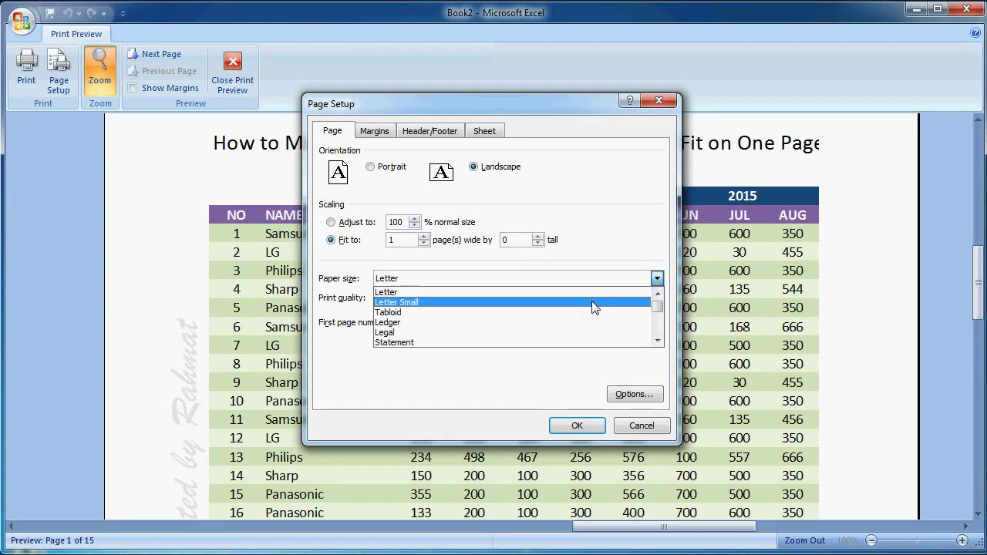
pyautogui.click(656, 341)
pyautogui.click(656, 340)
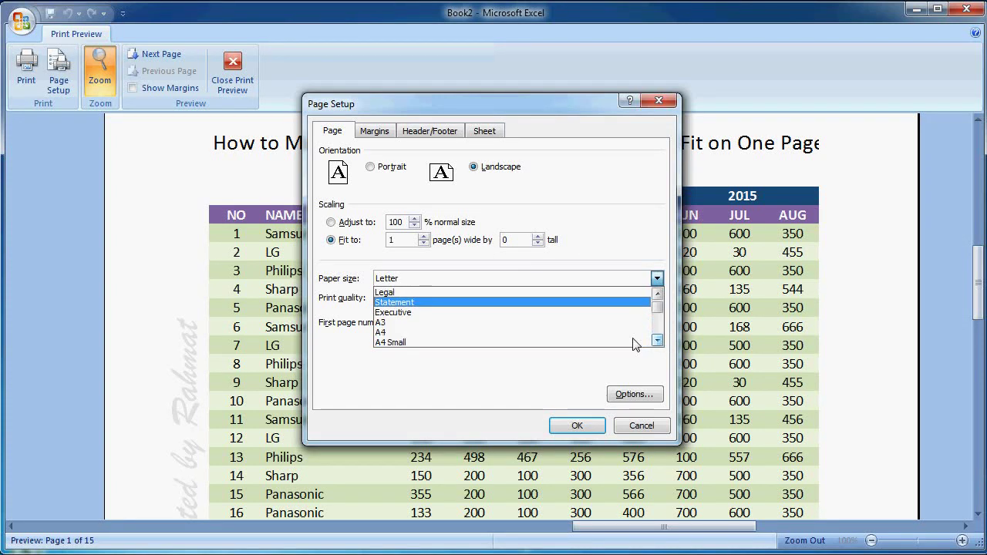
pyautogui.click(520, 333)
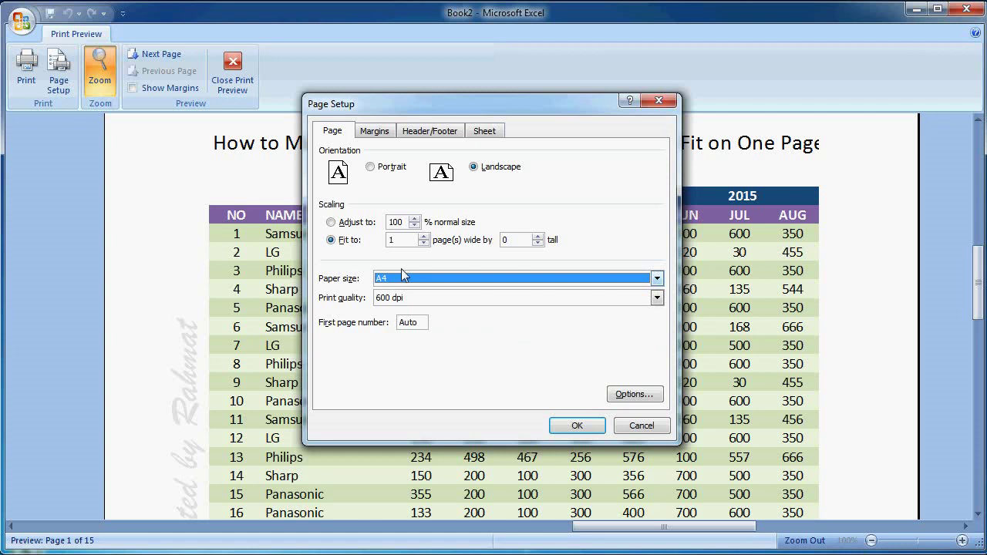
pyautogui.click(656, 279)
pyautogui.click(657, 340)
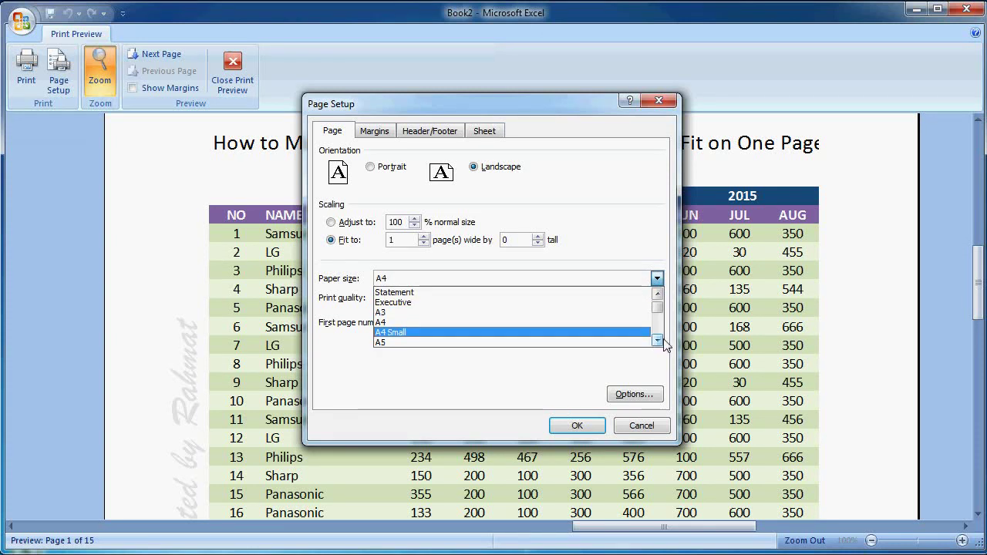
pyautogui.click(453, 324)
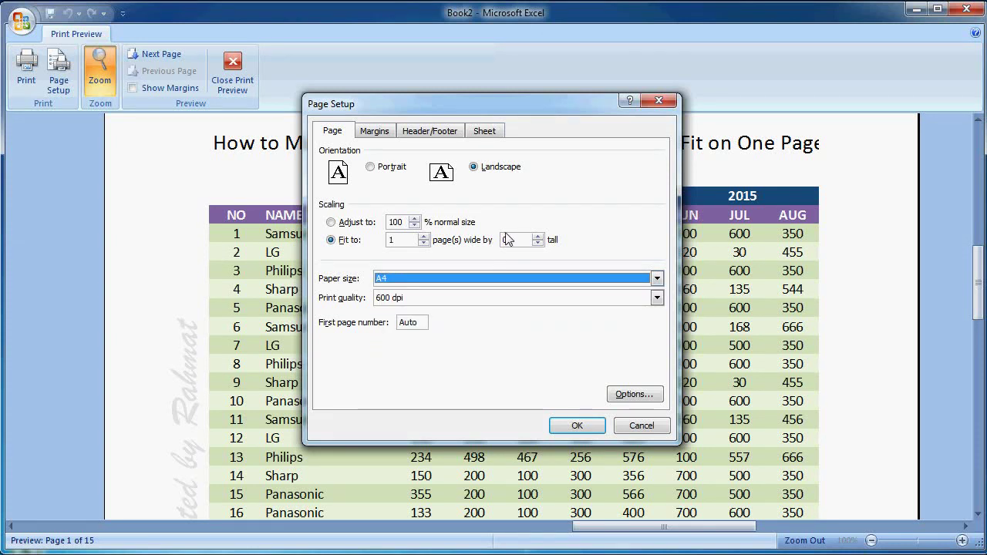
pyautogui.click(587, 429)
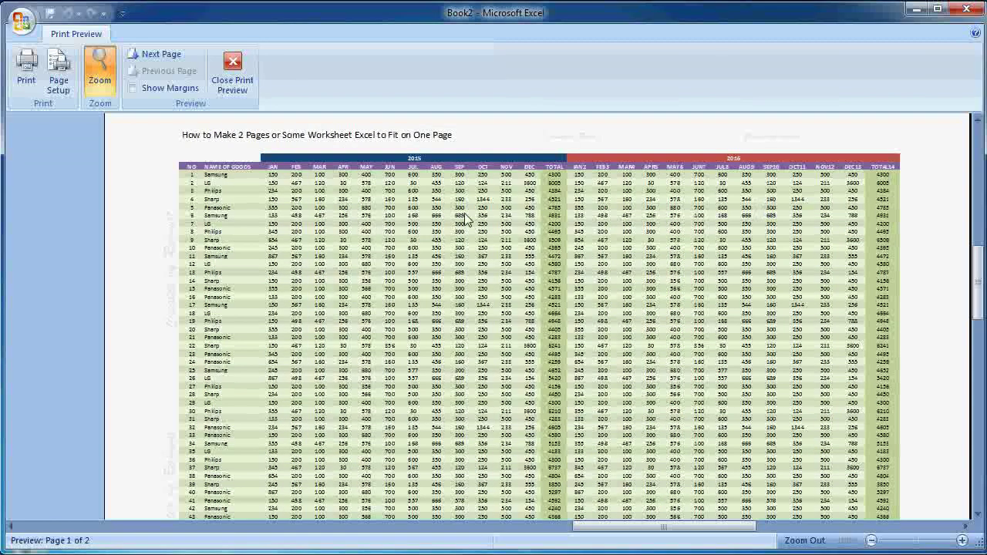
# Step: Zoom the preview to check the 2-page fit, then reopen Page Setup
pyautogui.doubleClick(617, 241)
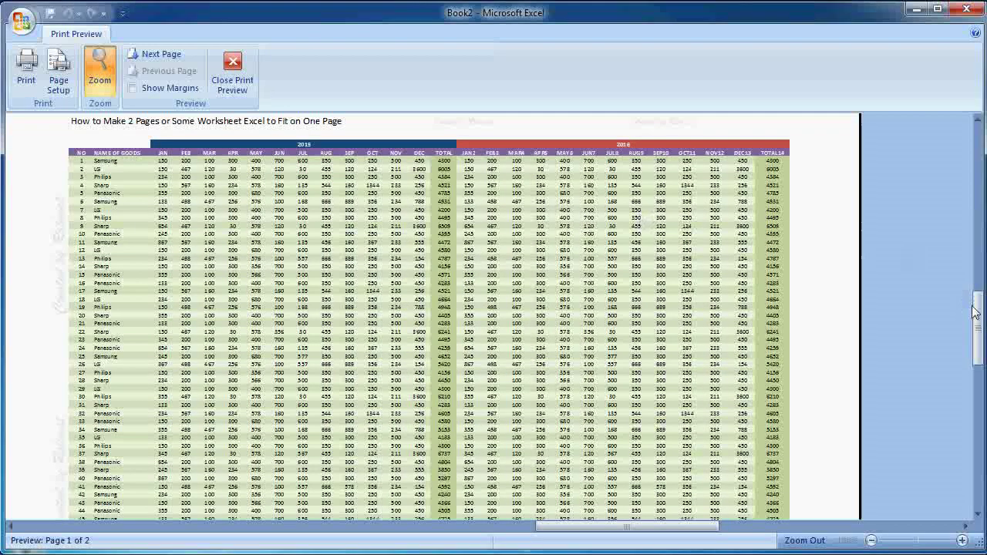
pyautogui.moveTo(974, 311); pyautogui.dragTo(981, 287)
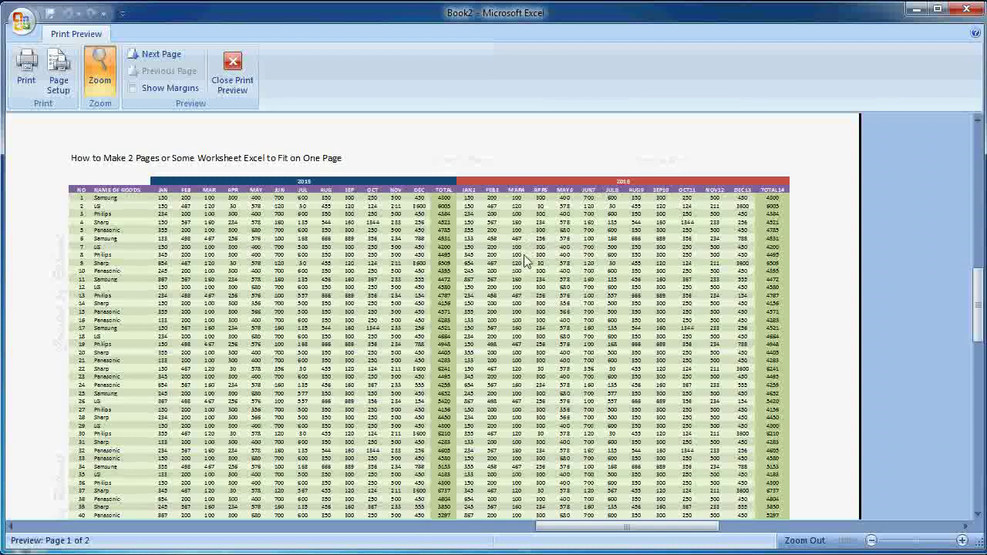
pyautogui.click(59, 71)
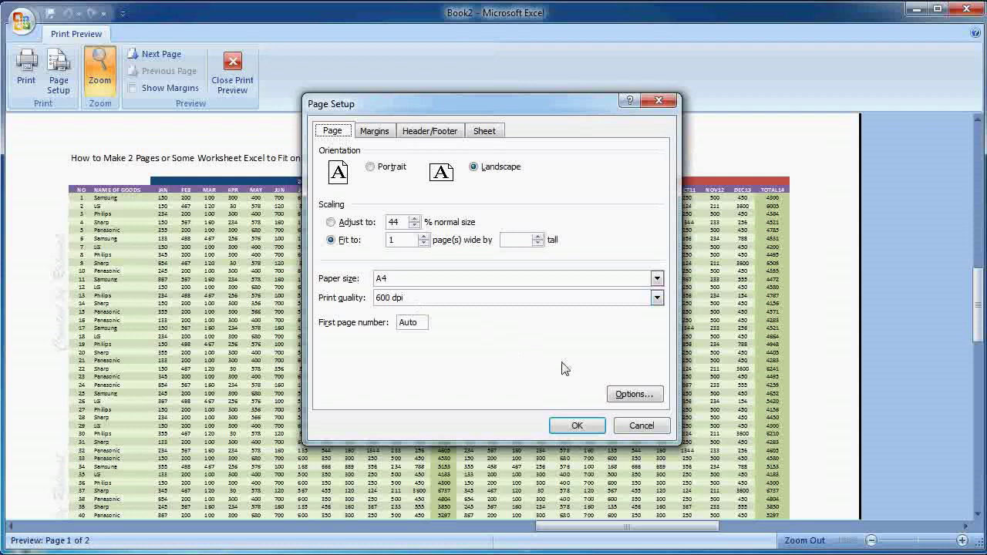
# Step: Set the Left and Right margins to 0.2 on the Page Setup Margins tab
pyautogui.click(640, 426)
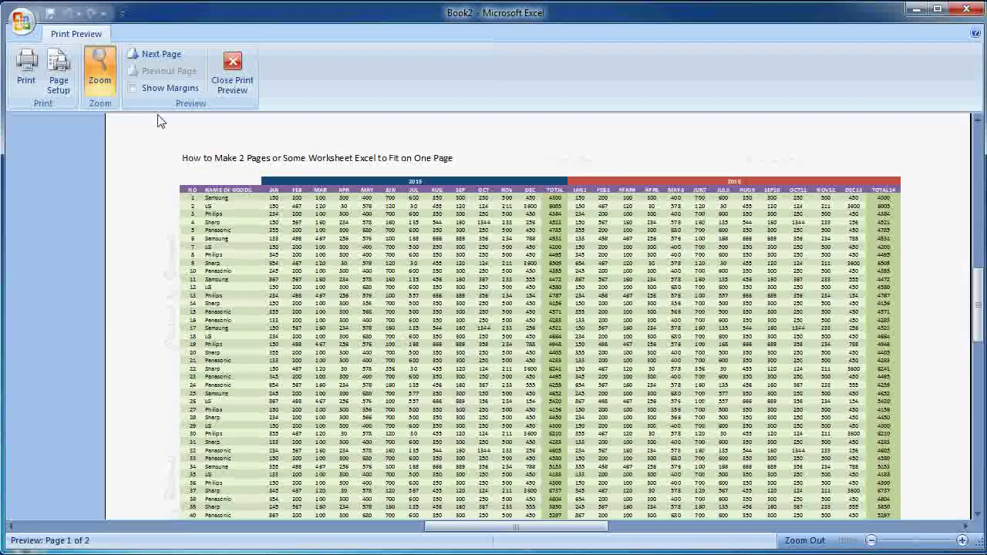
pyautogui.click(73, 88)
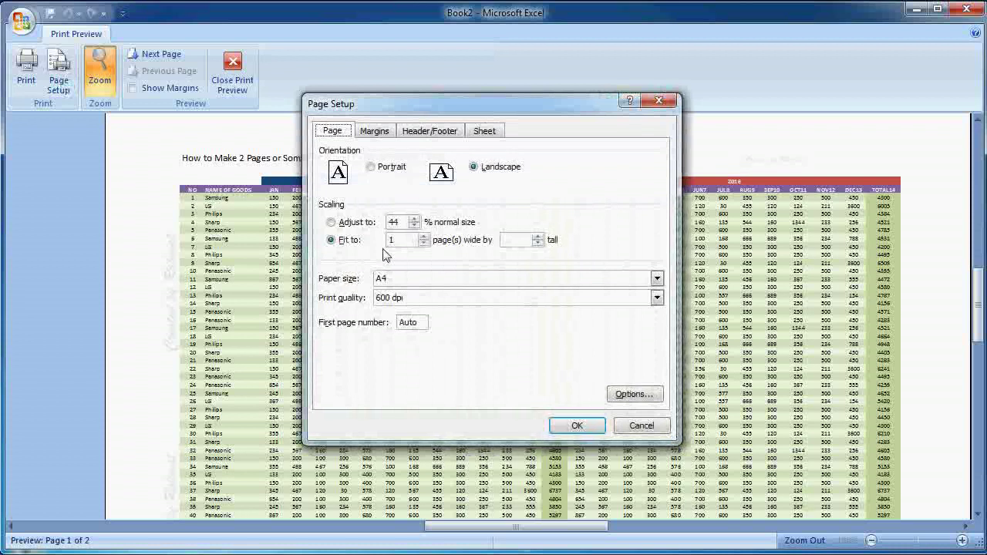
pyautogui.click(376, 133)
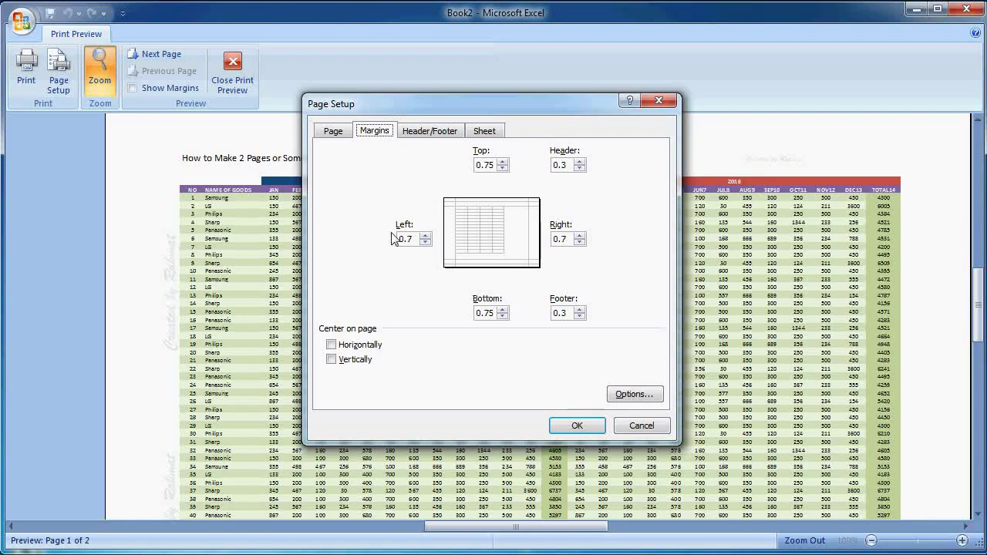
pyautogui.click(425, 242)
pyautogui.click(580, 424)
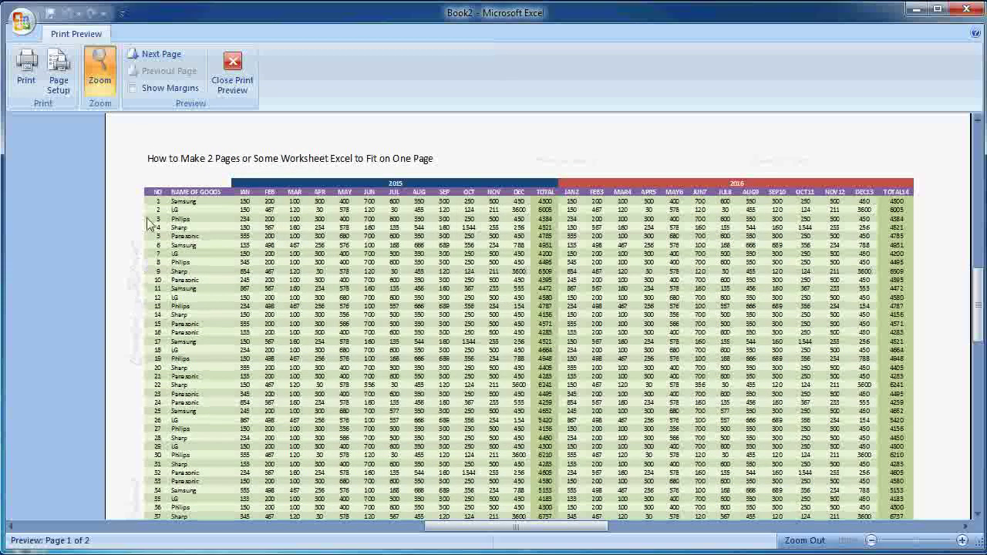
pyautogui.click(58, 84)
pyautogui.click(580, 242)
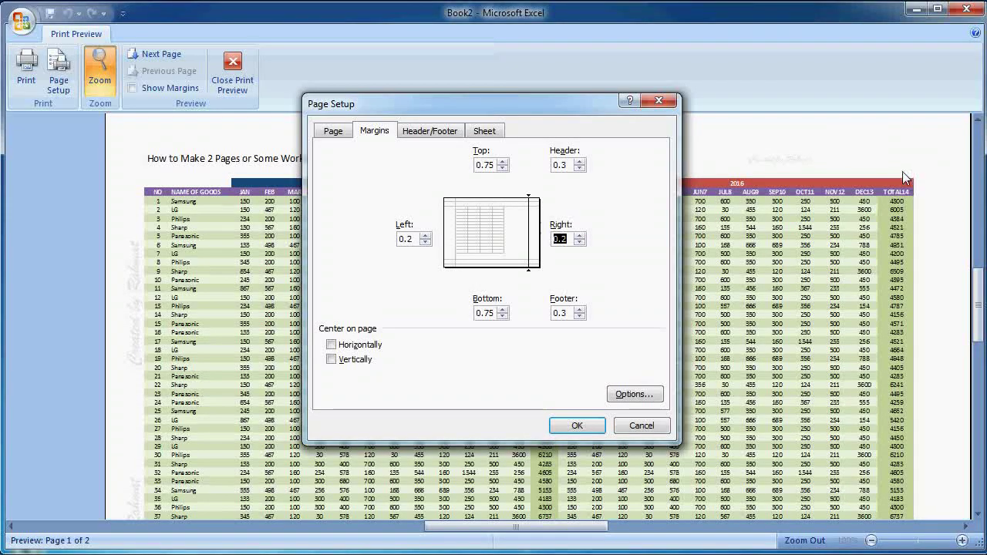
pyautogui.click(575, 426)
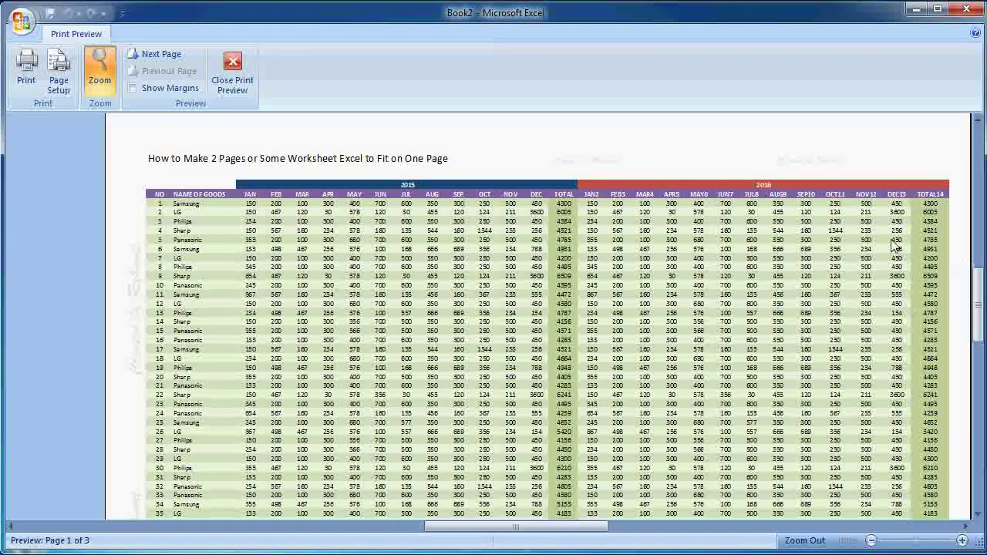
# Step: In Page Setup, lower the top and bottom margins to 0.5, bringing the preview to 2 pages
pyautogui.click(59, 78)
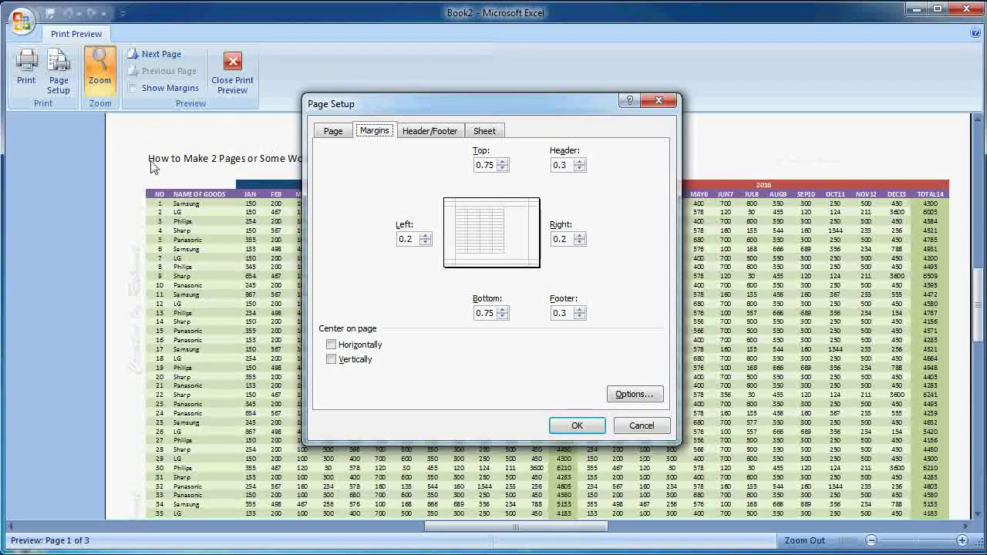
pyautogui.moveTo(503, 114); pyautogui.dragTo(749, 179)
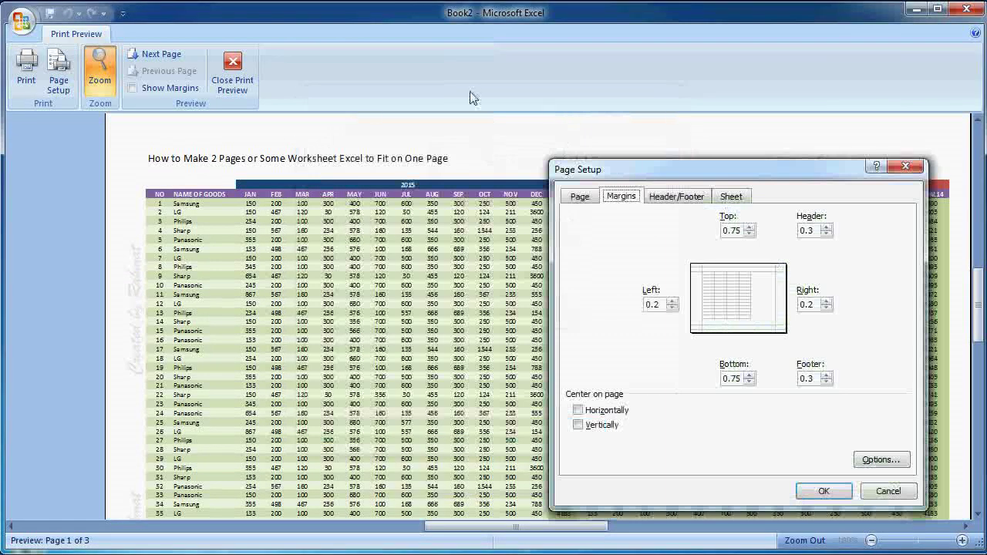
pyautogui.click(750, 234)
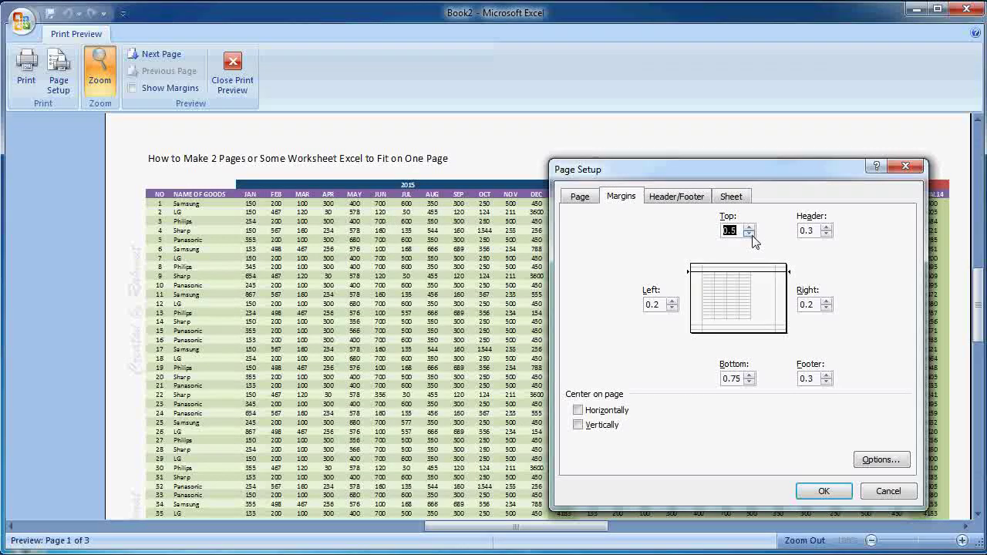
pyautogui.click(749, 383)
pyautogui.click(824, 491)
pyautogui.moveTo(978, 297); pyautogui.dragTo(977, 270)
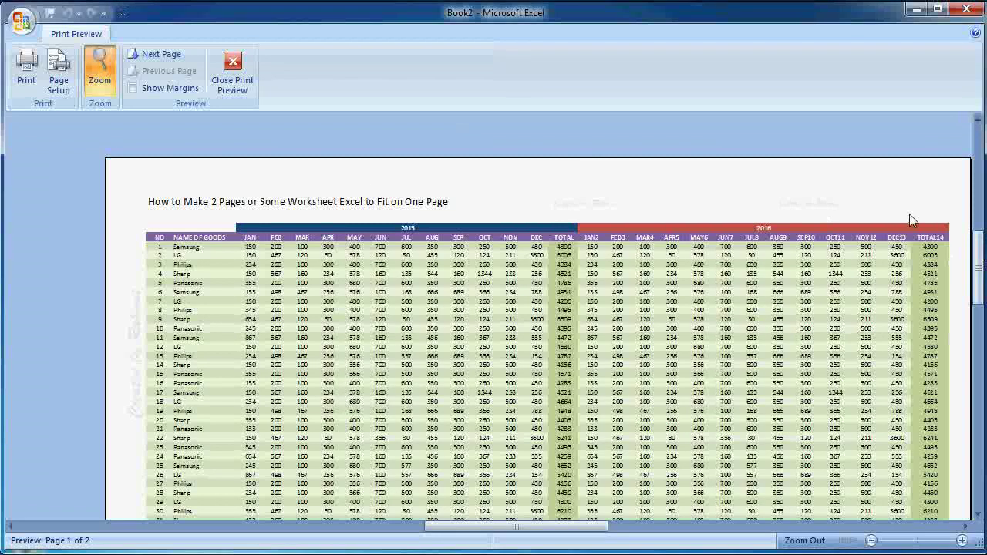
pyautogui.moveTo(978, 281); pyautogui.dragTo(982, 353)
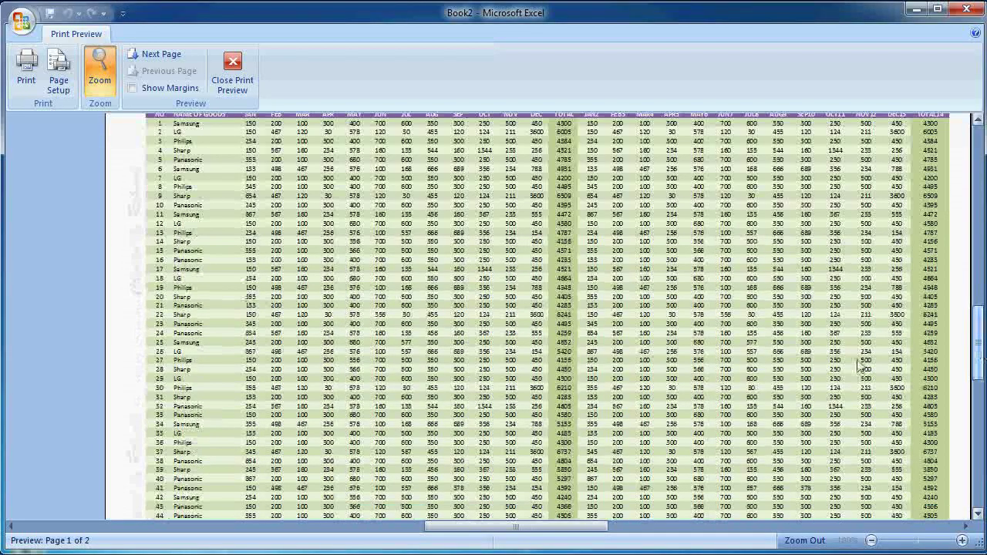
pyautogui.scroll(-2, 717, 382)
pyautogui.scroll(-2, 716, 378)
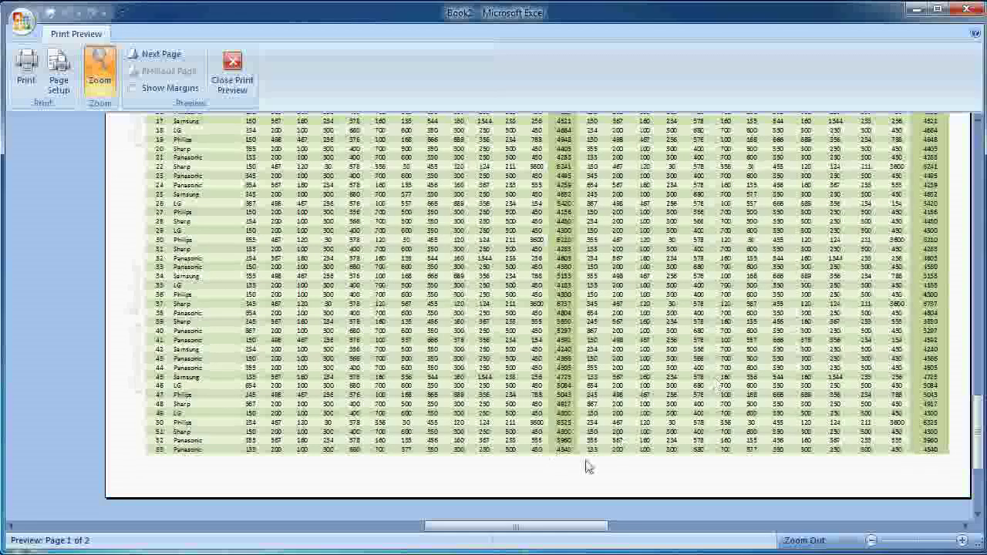
pyautogui.scroll(2, 594, 403)
pyautogui.scroll(2, 599, 396)
pyautogui.scroll(3, 598, 395)
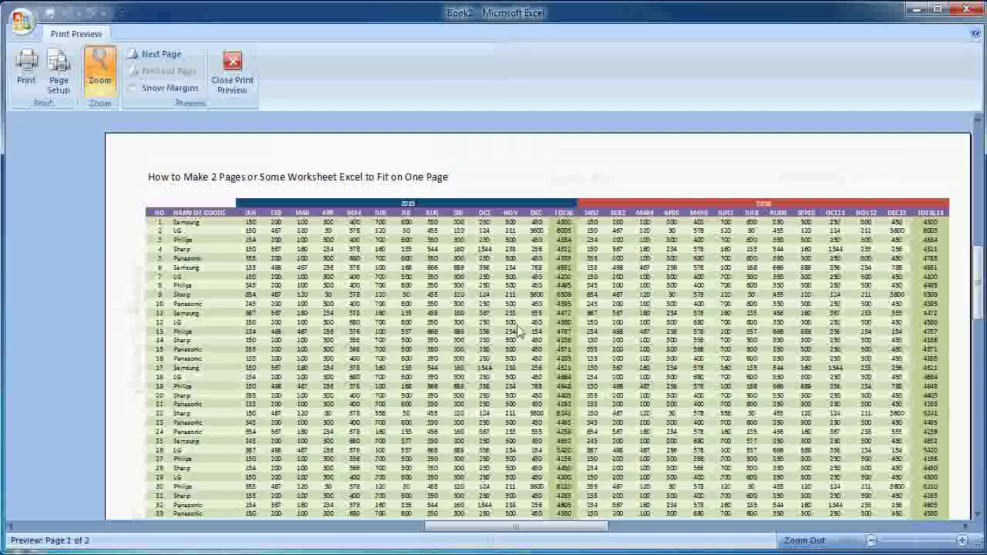
pyautogui.click(158, 54)
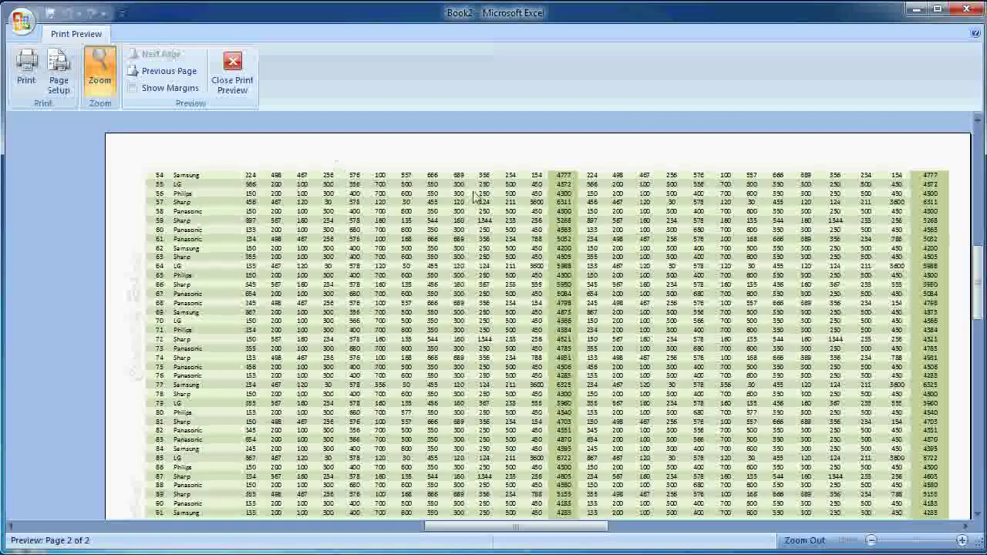
pyautogui.scroll(-1, 639, 275)
pyautogui.scroll(-3, 655, 290)
pyautogui.scroll(-2, 656, 290)
pyautogui.scroll(-3, 656, 289)
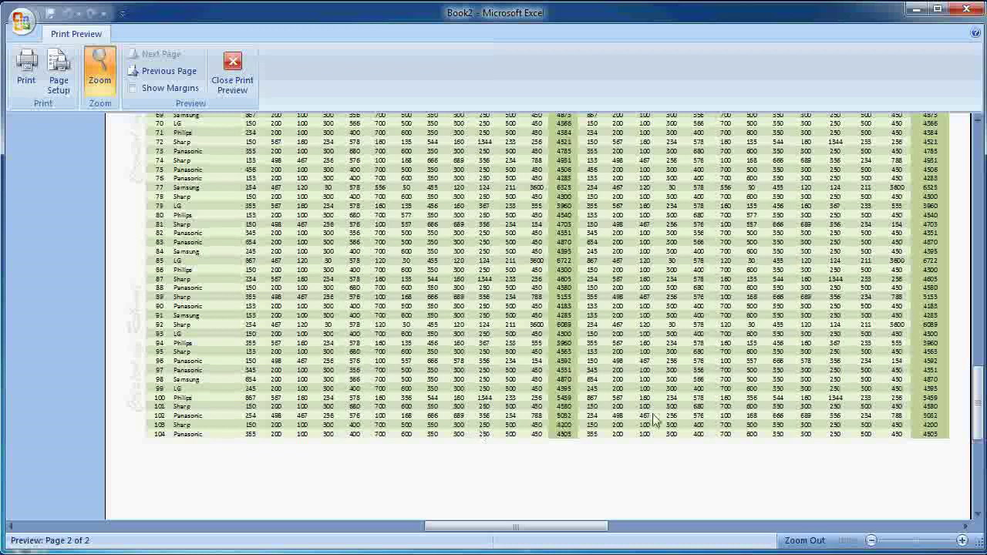
pyautogui.scroll(1, 662, 418)
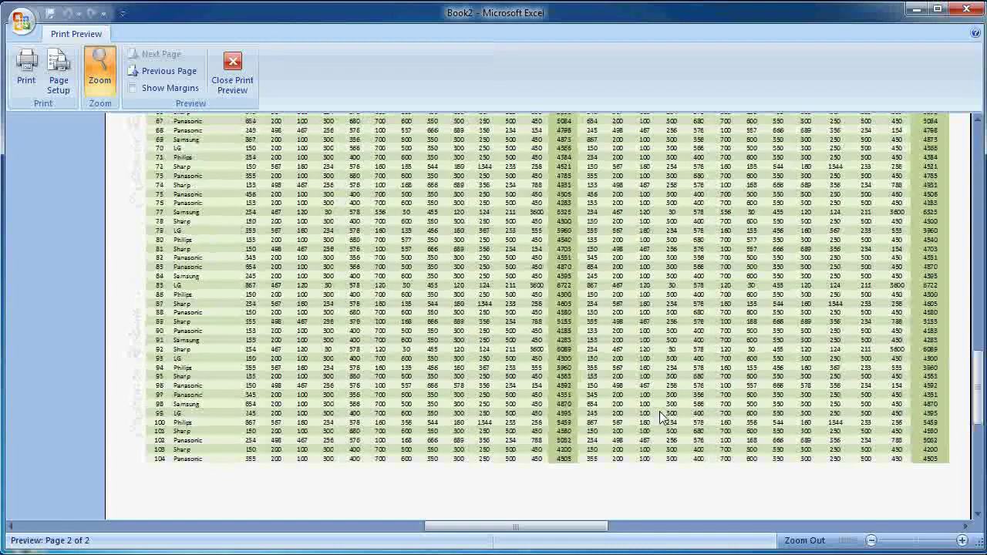
pyautogui.scroll(4, 661, 418)
pyautogui.scroll(3, 661, 418)
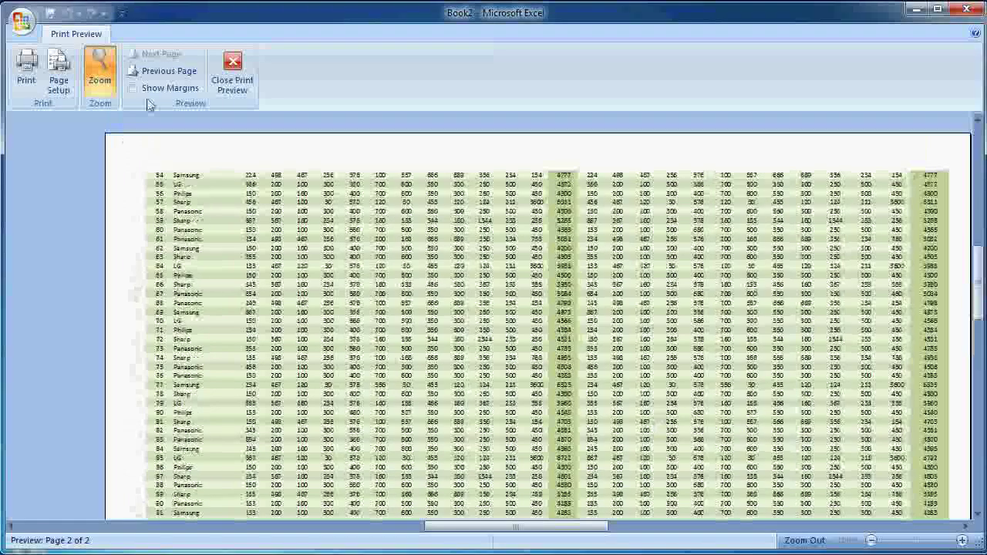
pyautogui.click(169, 71)
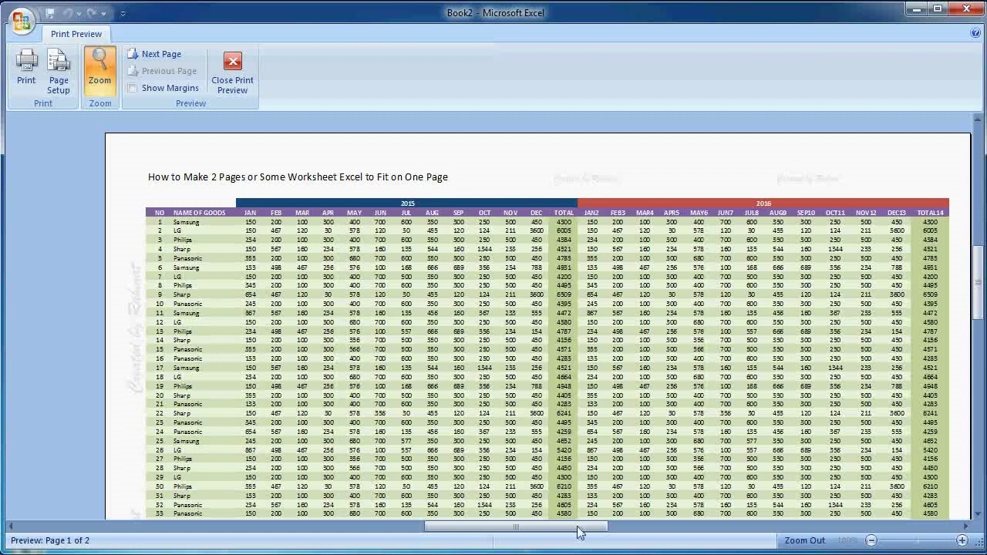
pyautogui.moveTo(576, 530); pyautogui.dragTo(594, 533)
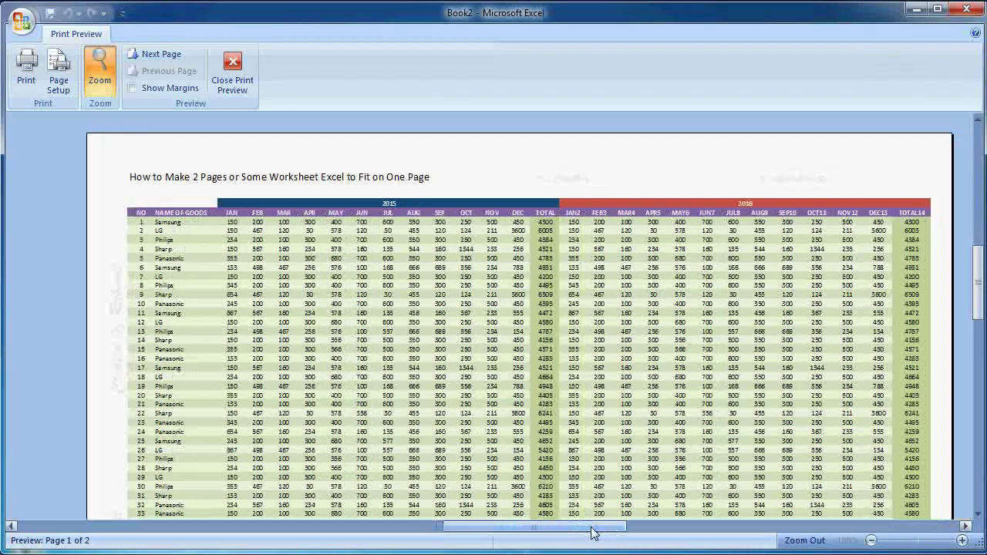